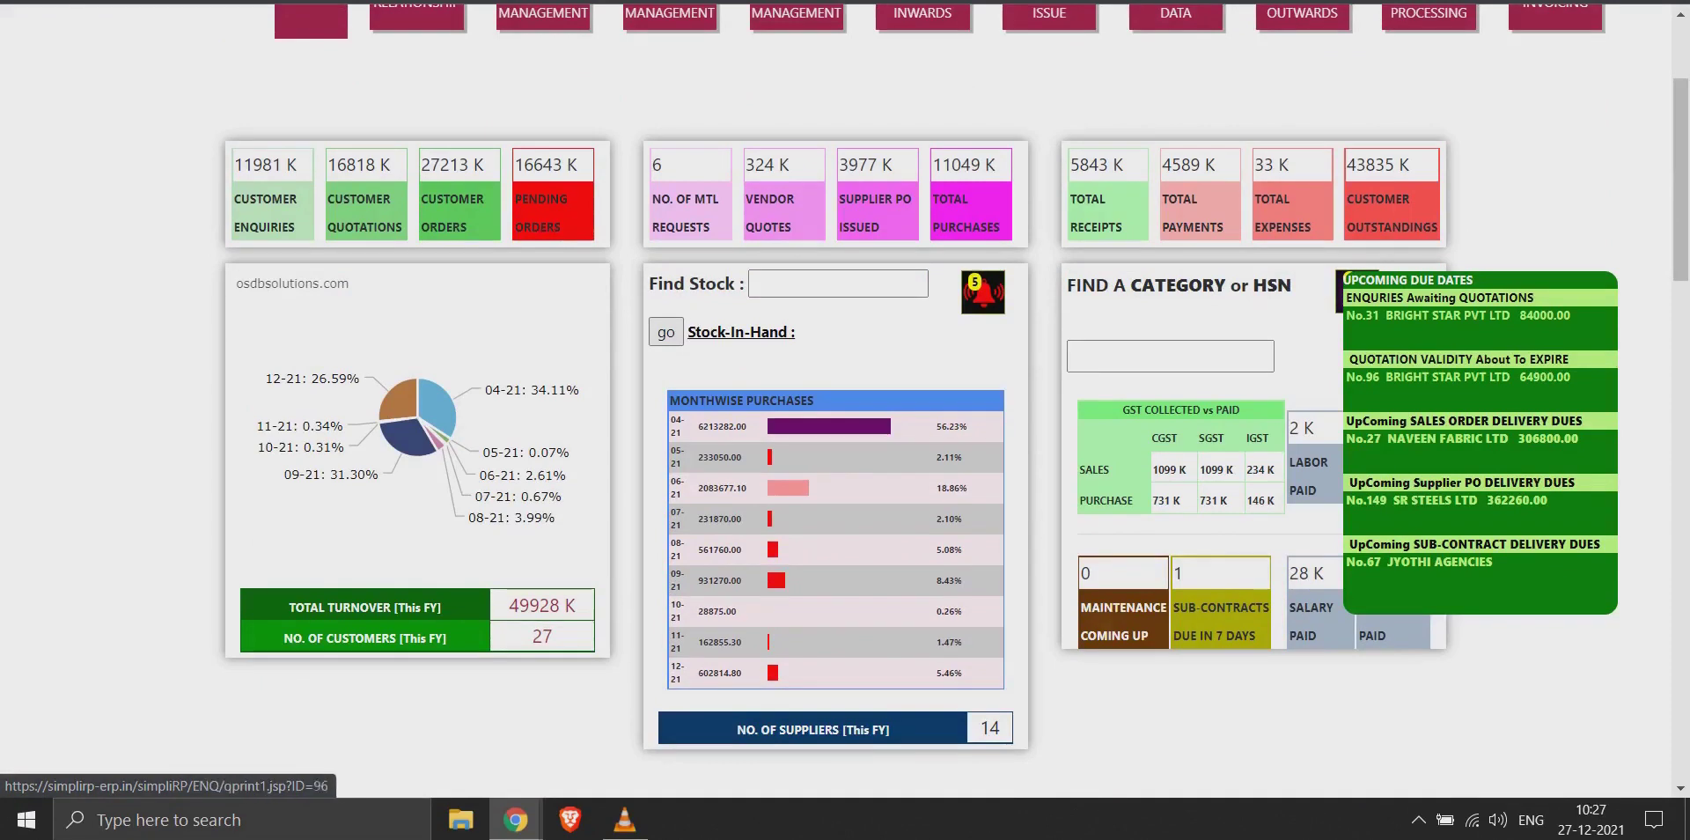
Step: View the BRIGHT STAR PVT LTD enquiry awaiting quotation in a new tab from the upcoming due dates, and close it
right_click(1415, 316)
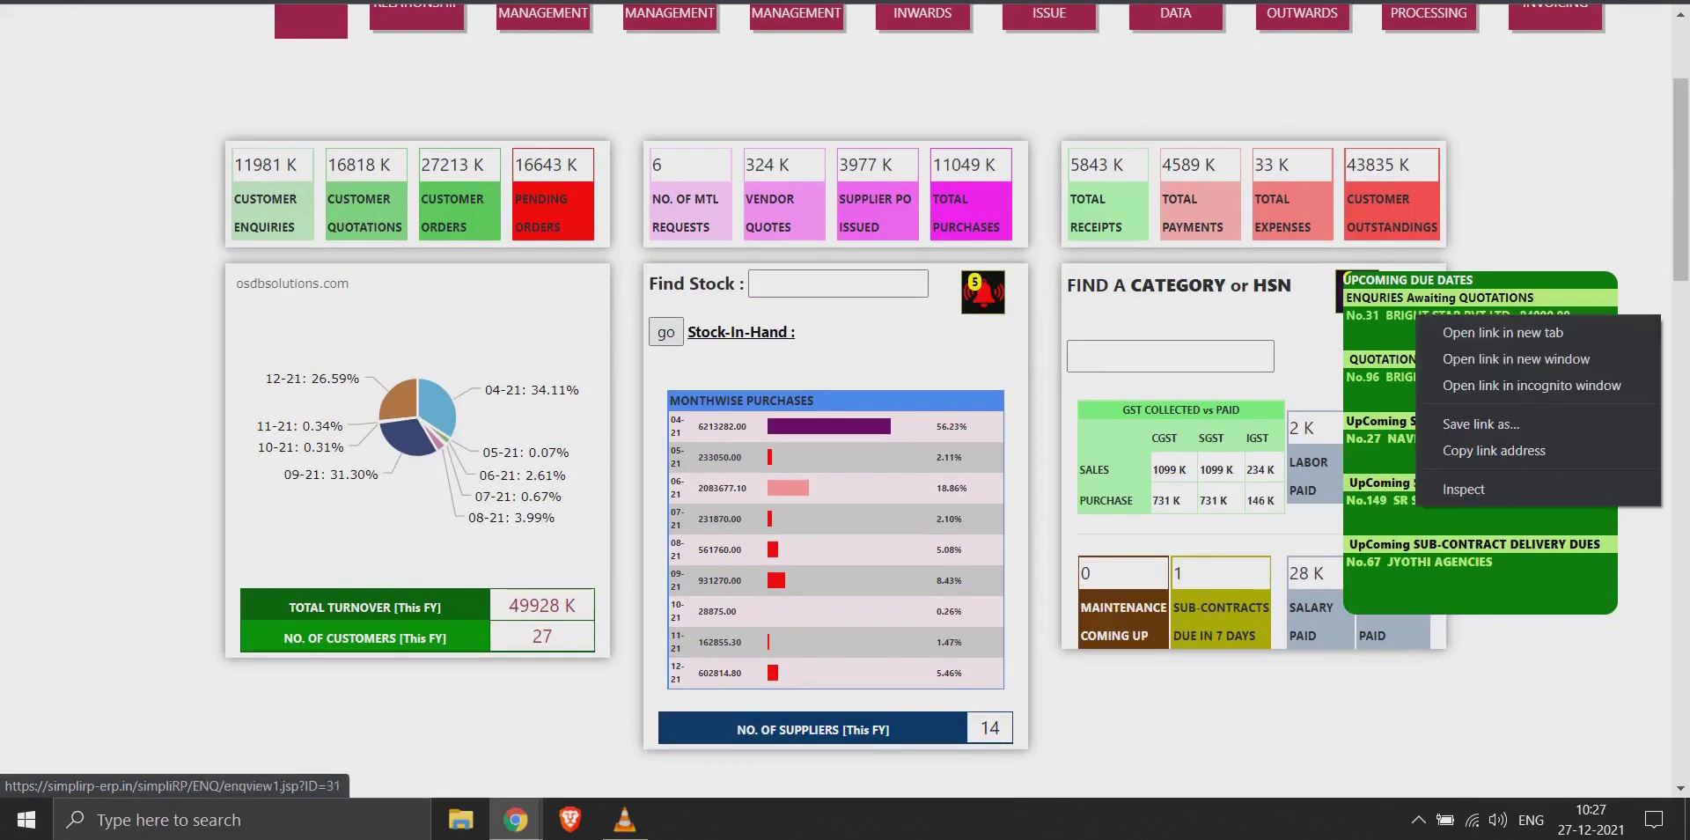
left_click(1465, 333)
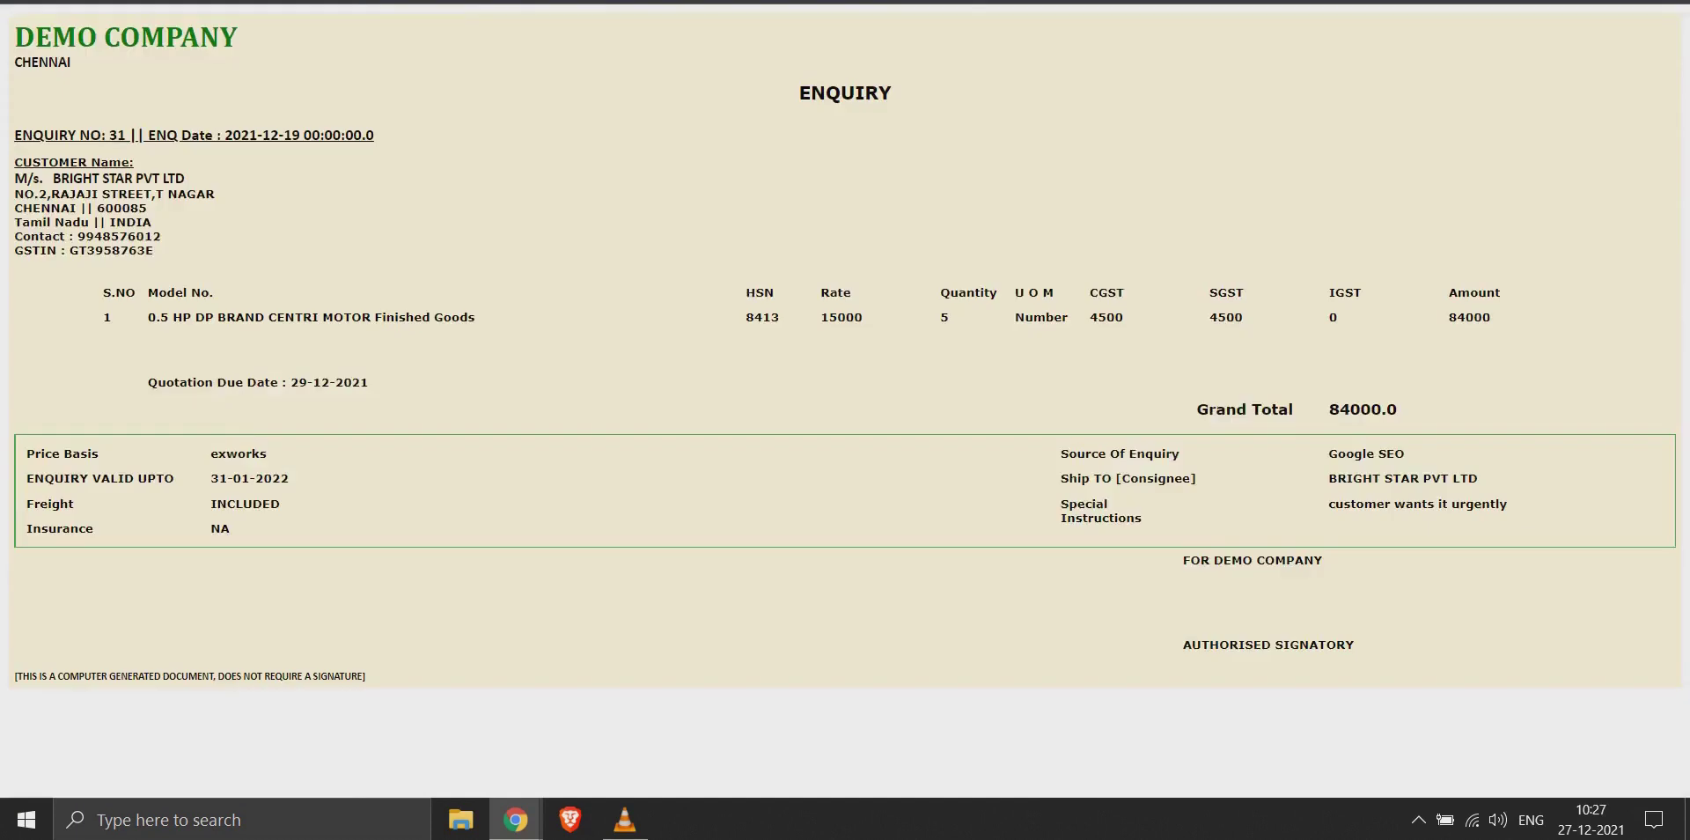
key("ctrl+w")
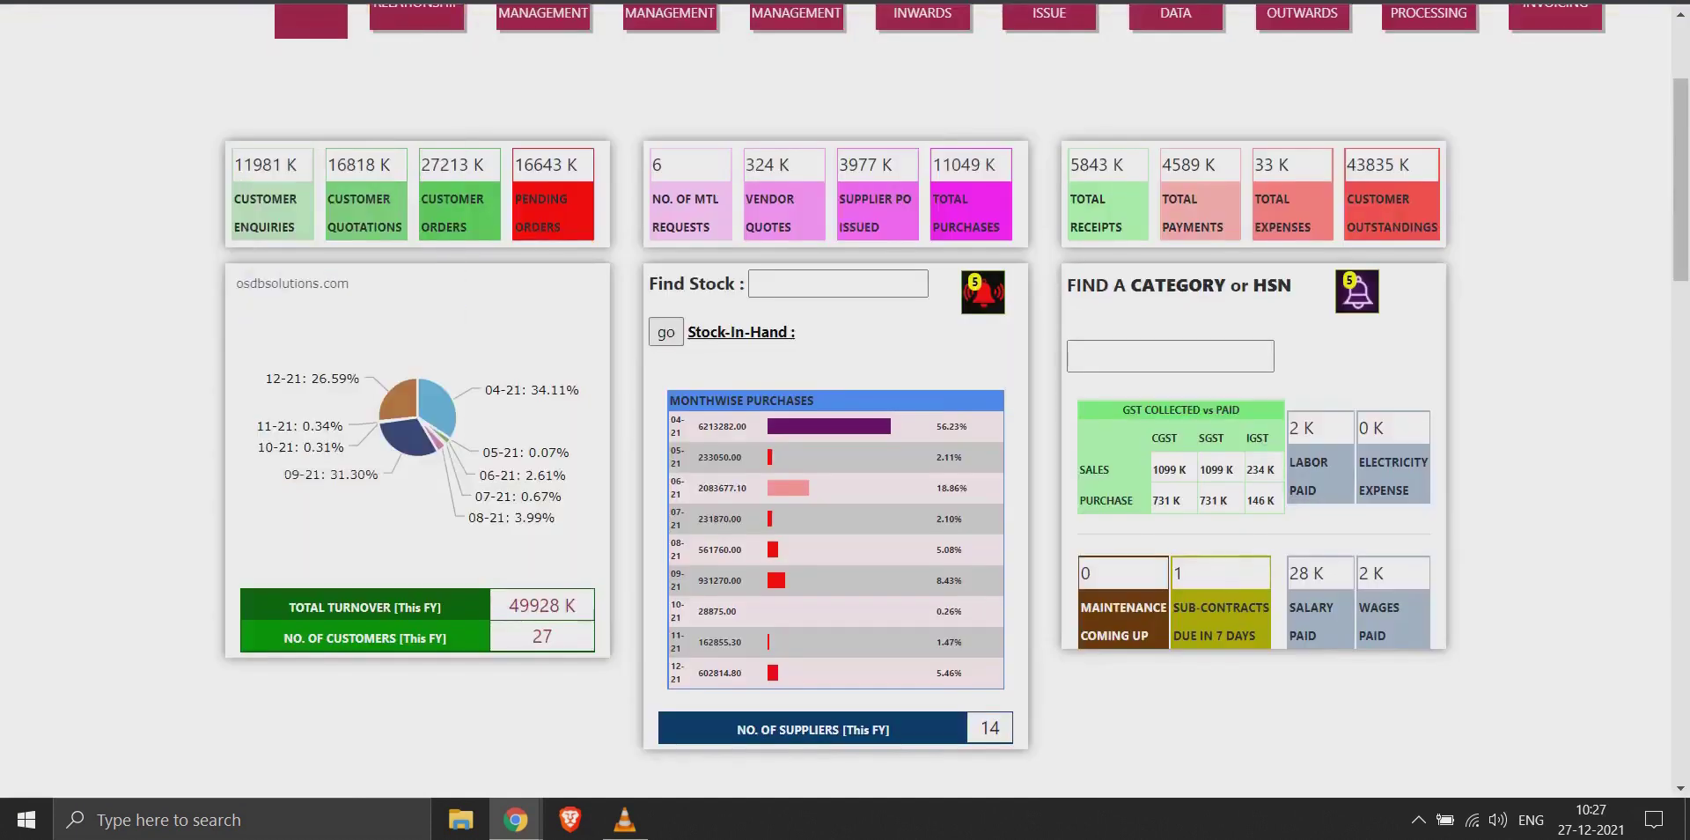
Step: Open the quotation with expired validity from the missed due dates in a new tab, check its Quotation Valid Upto date, and close it
mouse_move(983, 293)
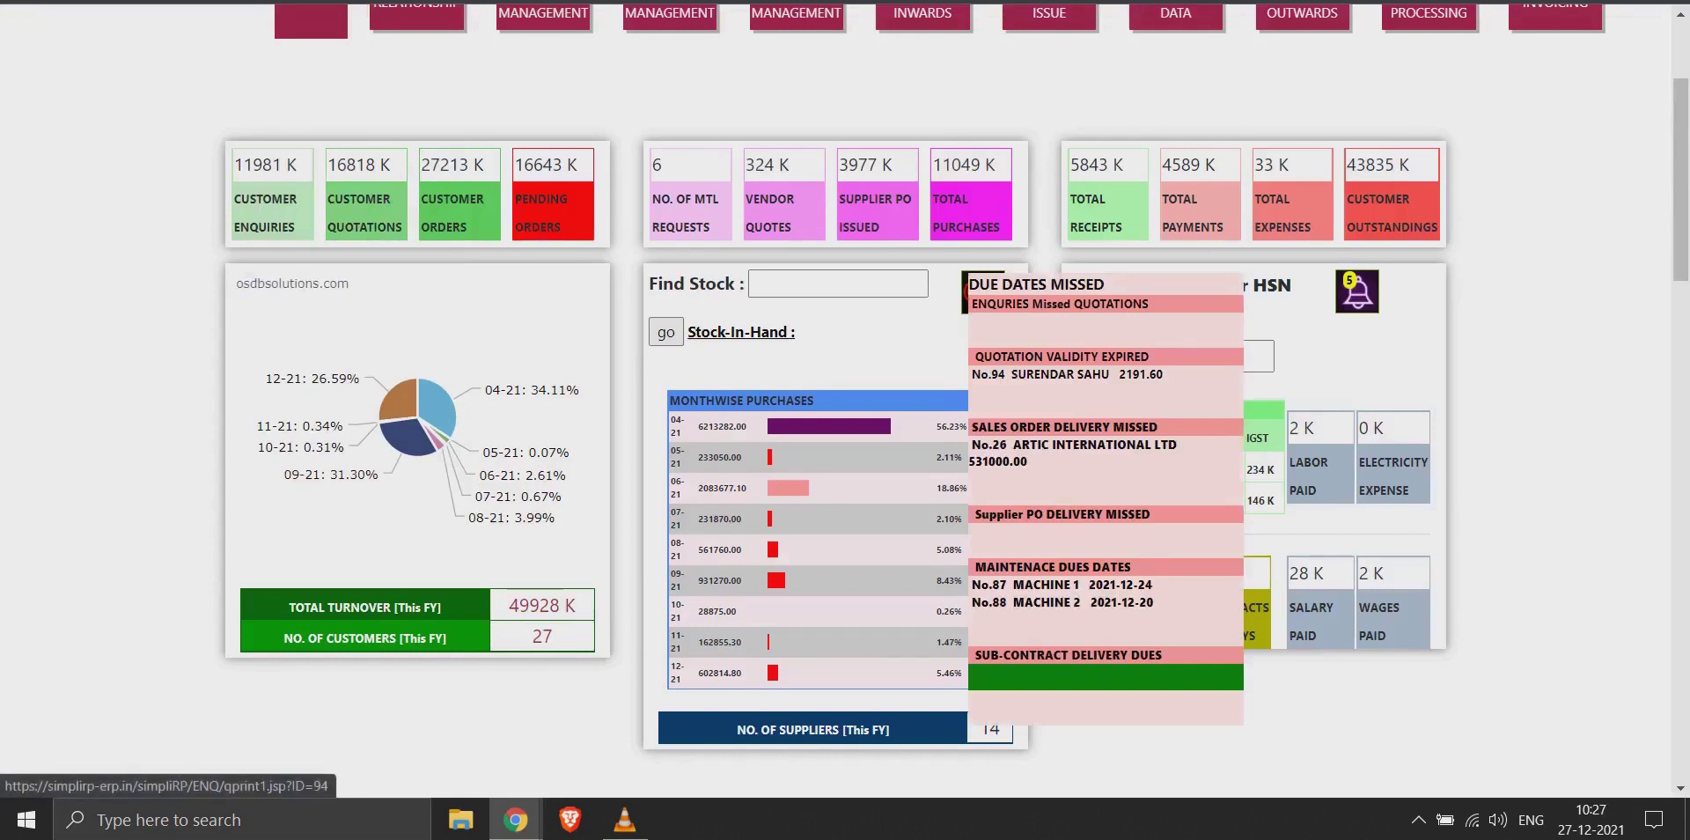
right_click(1056, 373)
left_click(1136, 388)
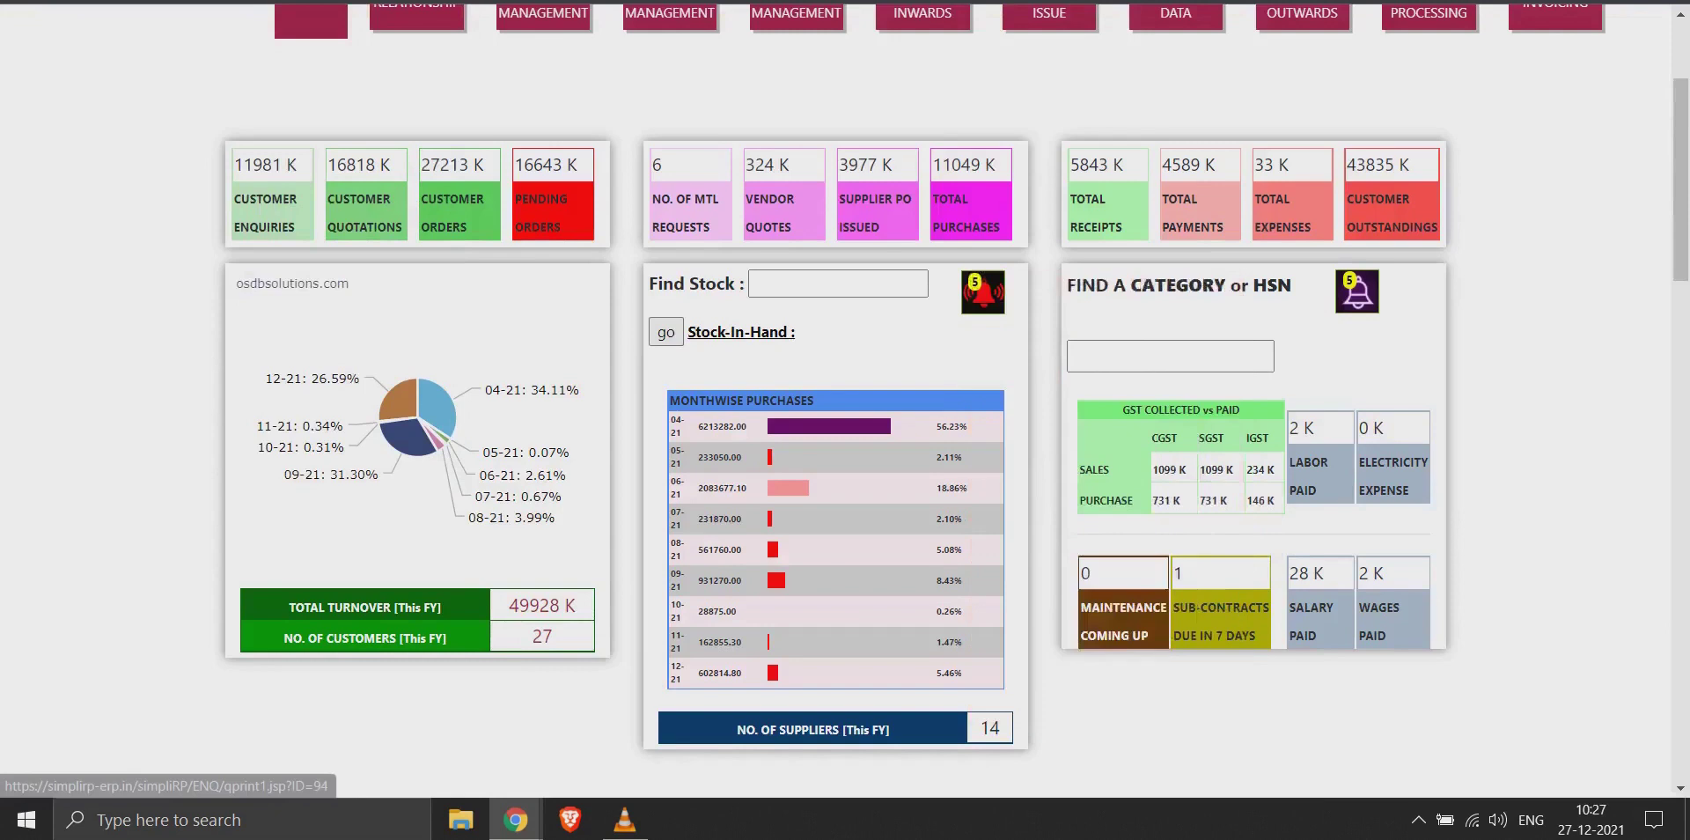
key("ctrl+Tab")
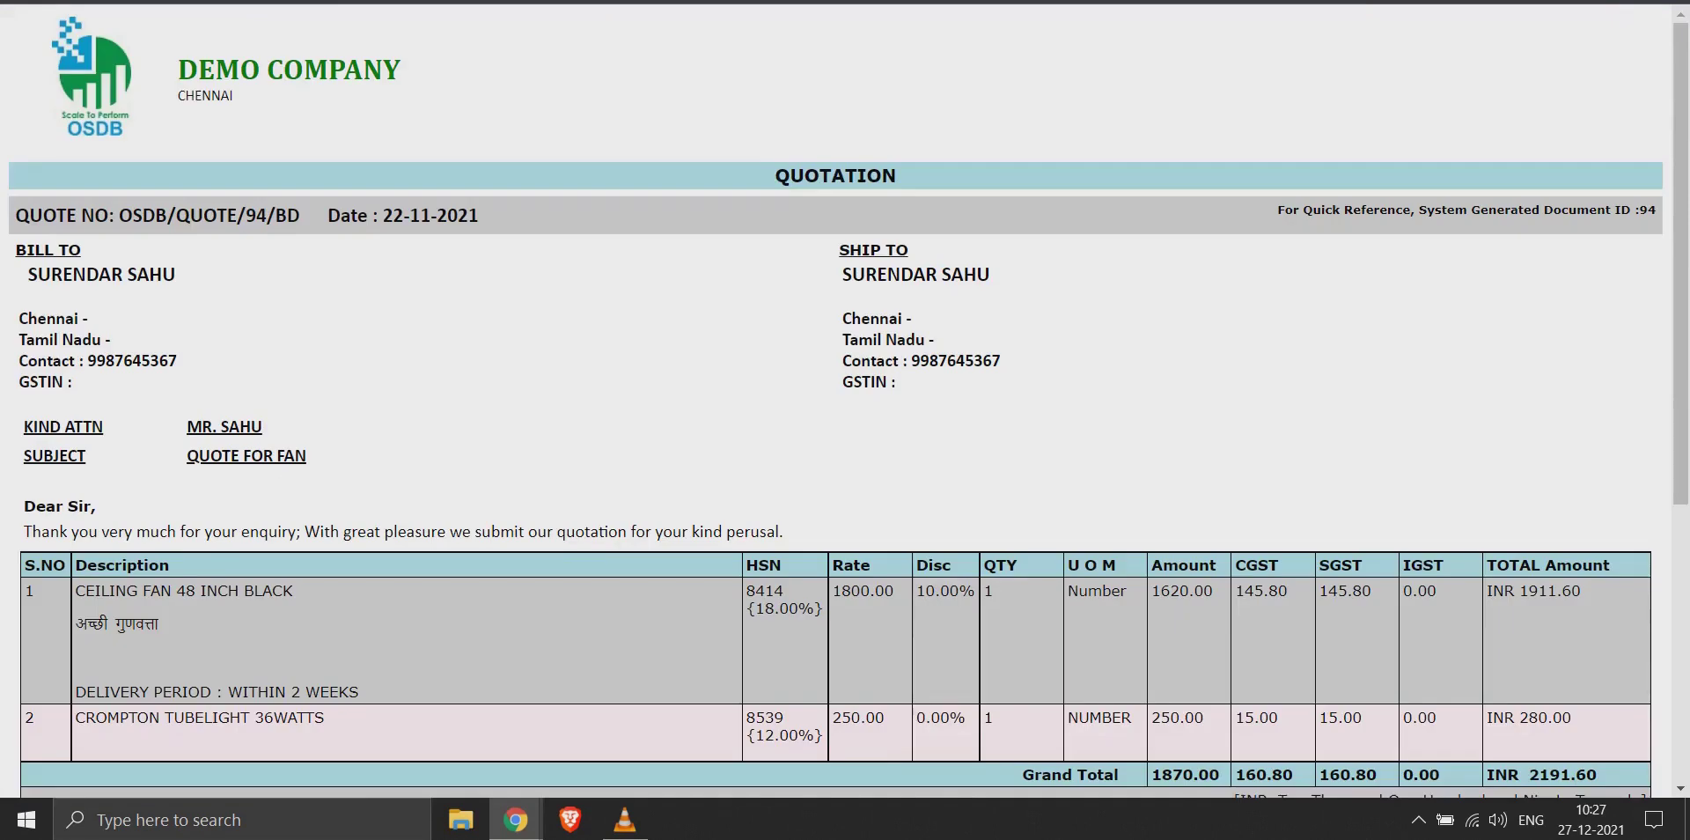
scroll(836, 396, "down", 3)
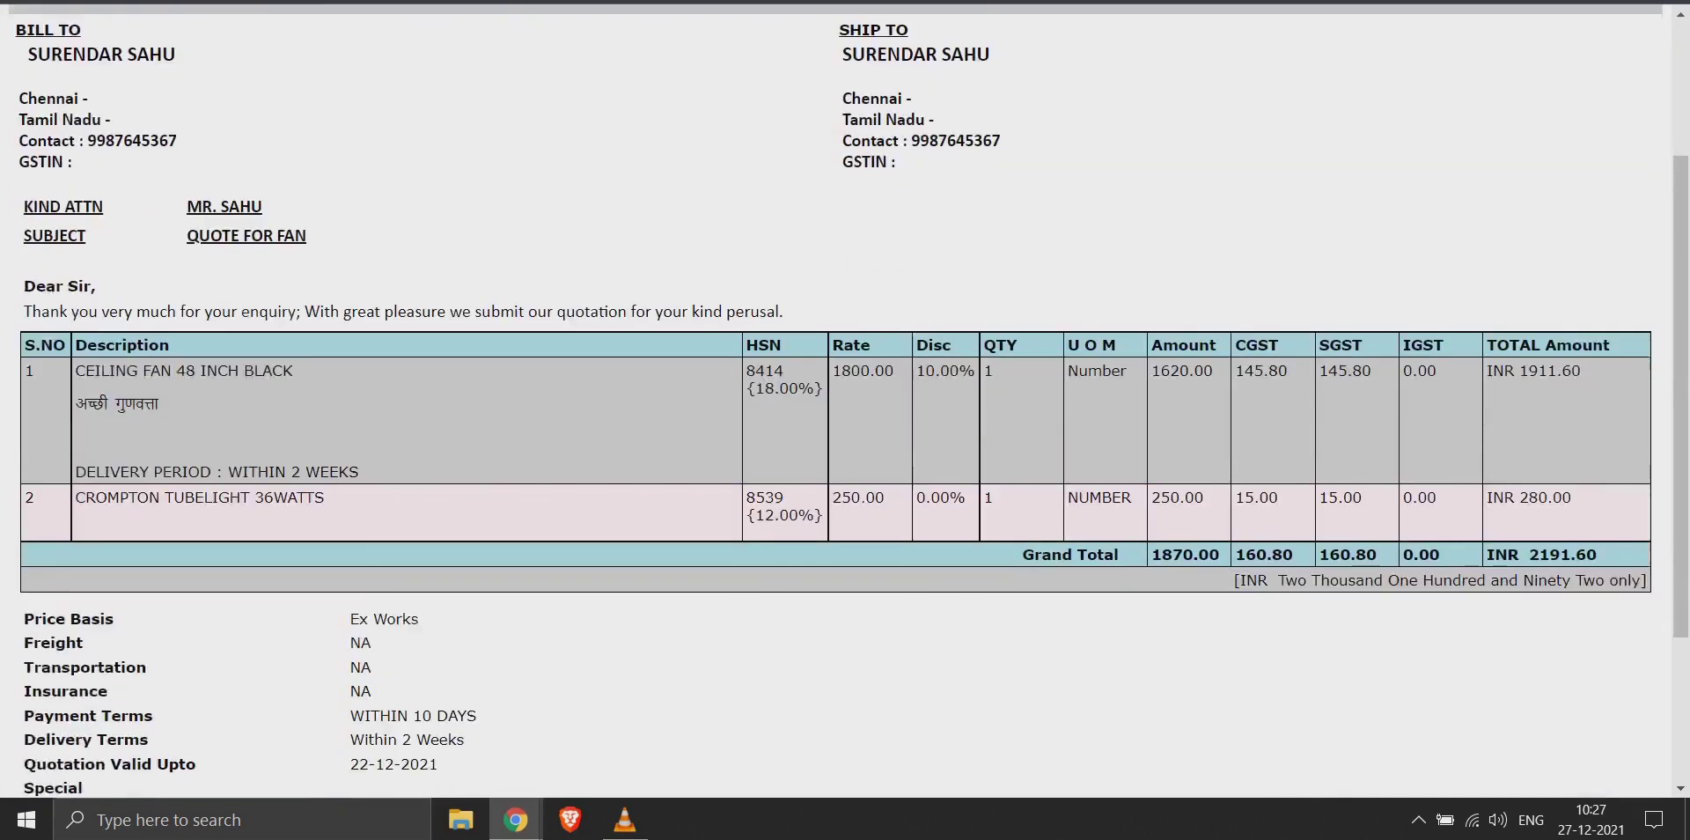
scroll(836, 396, "down", 3)
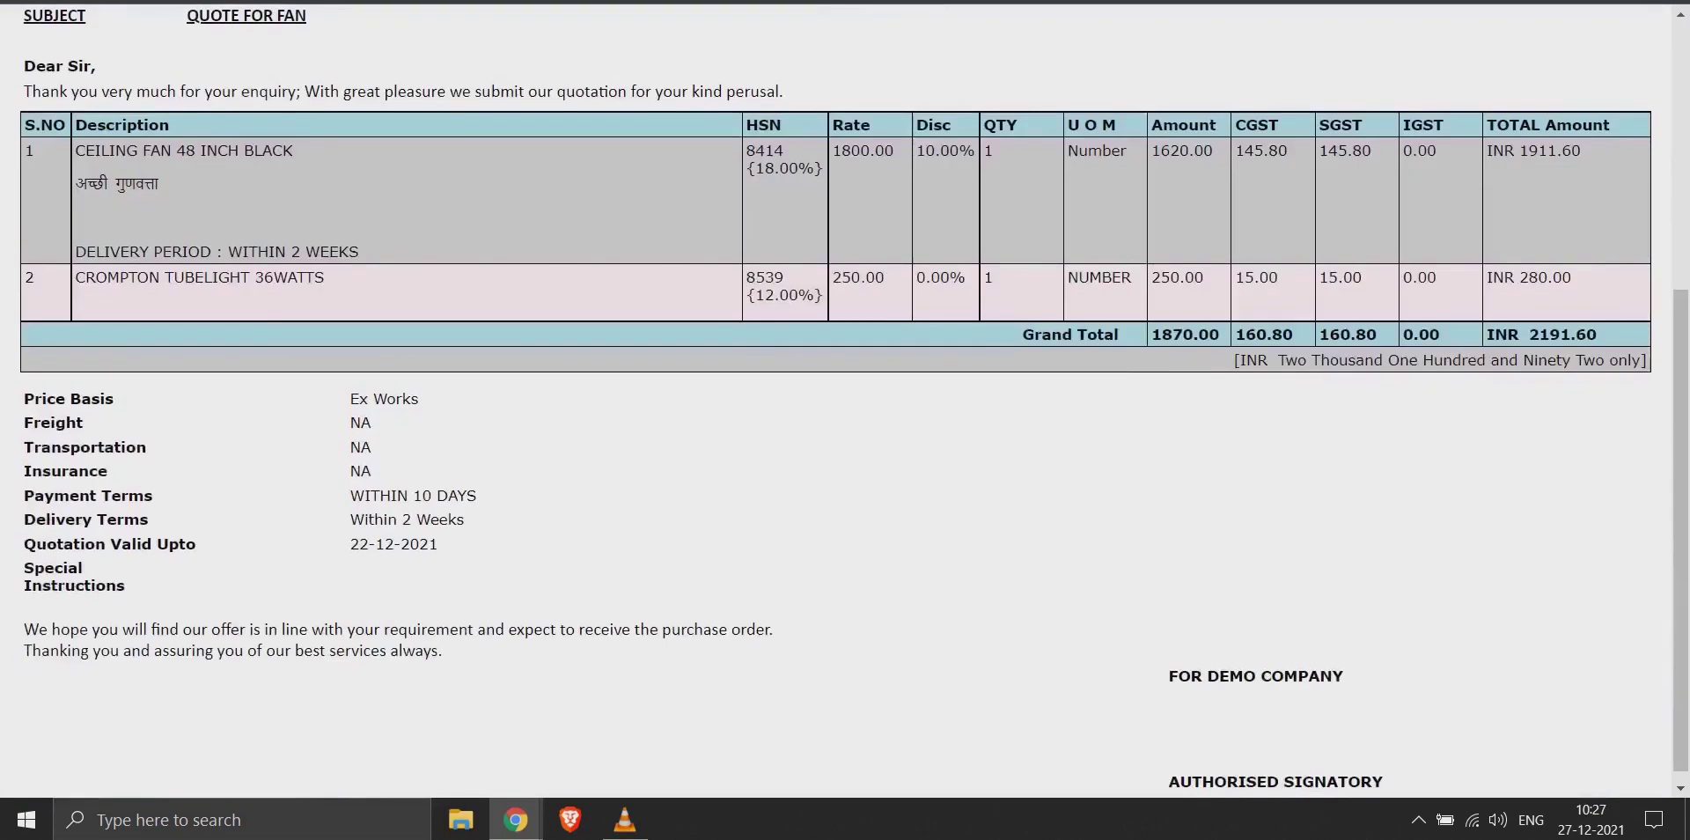
left_click_drag(438, 544, 349, 544)
left_click(349, 544)
left_click(387, 1)
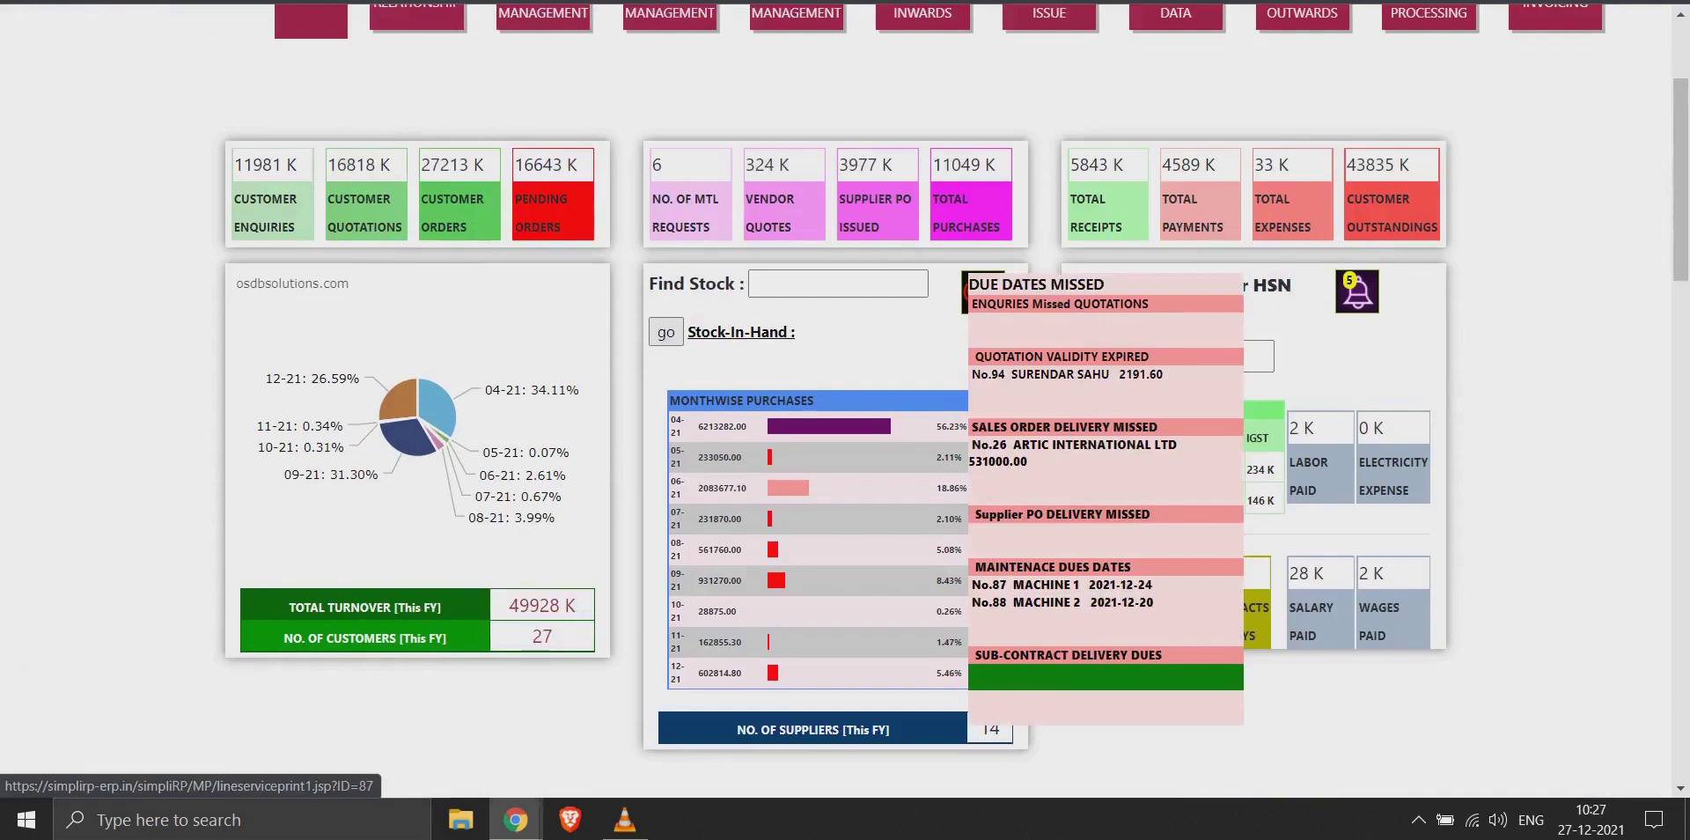
Step: Open the MACHINE 2 service visit report from the missed maintenance dues, check its tentative next action date, and close it
right_click(1014, 602)
left_click(1065, 613)
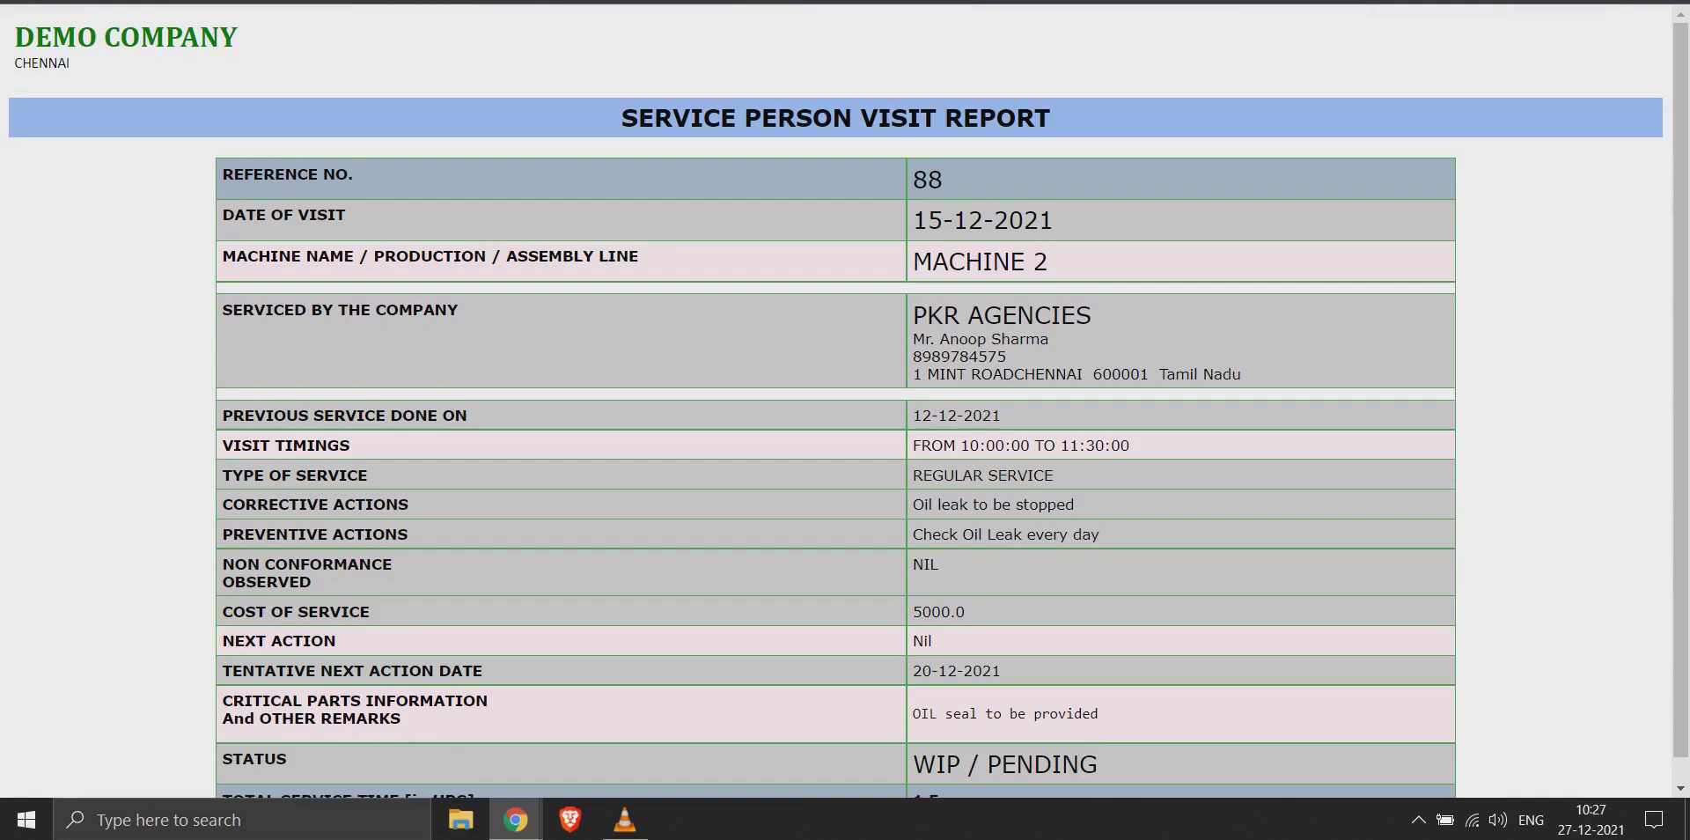
left_click_drag(1048, 261, 913, 261)
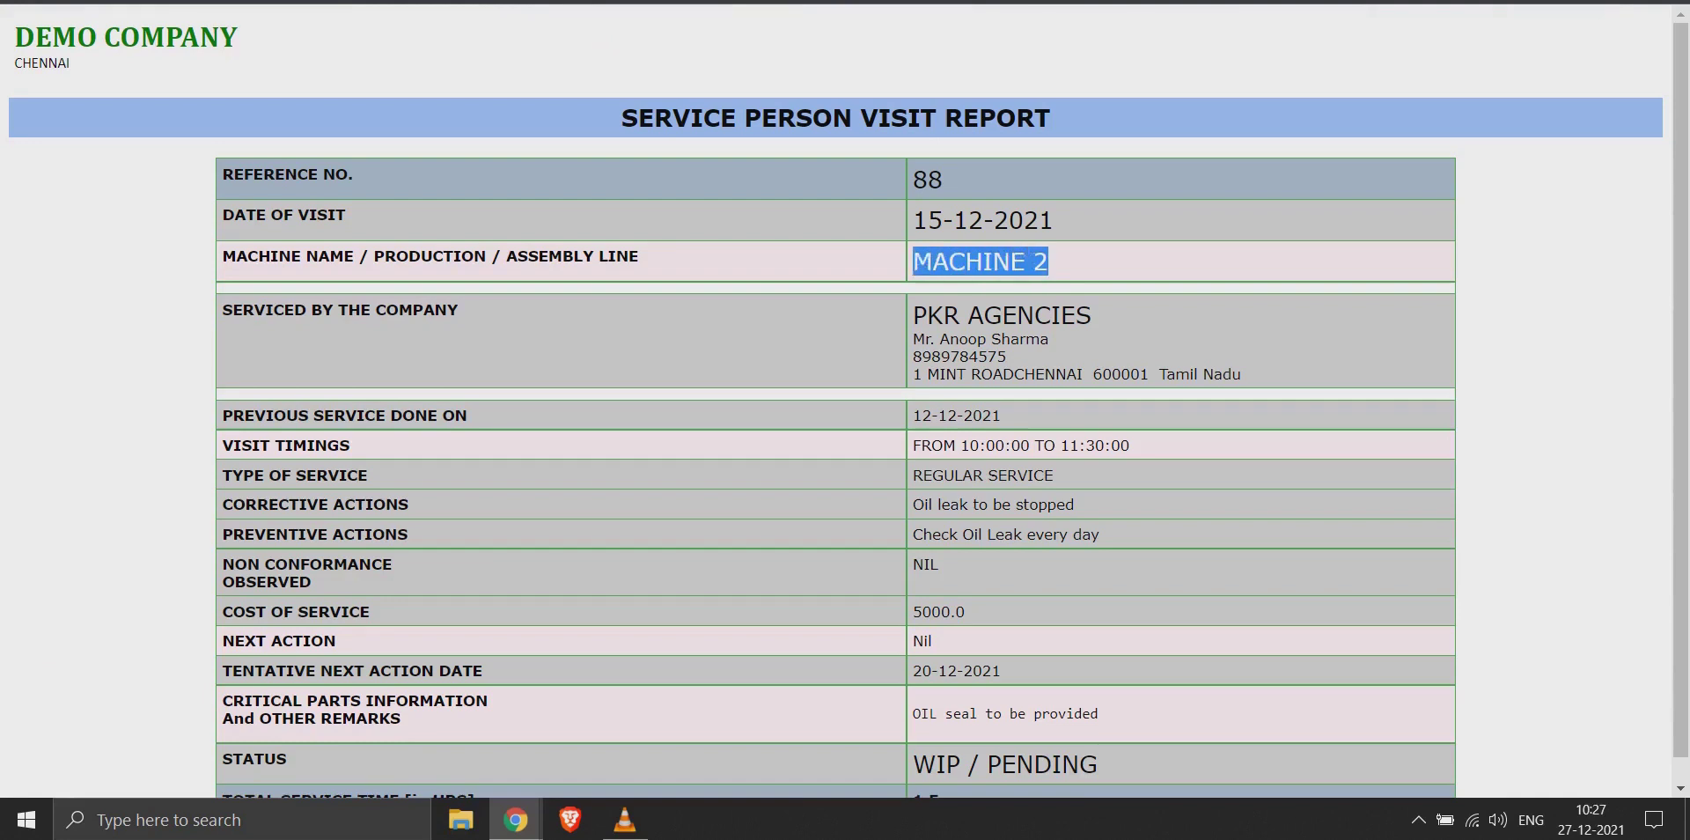
left_click_drag(1001, 671, 913, 671)
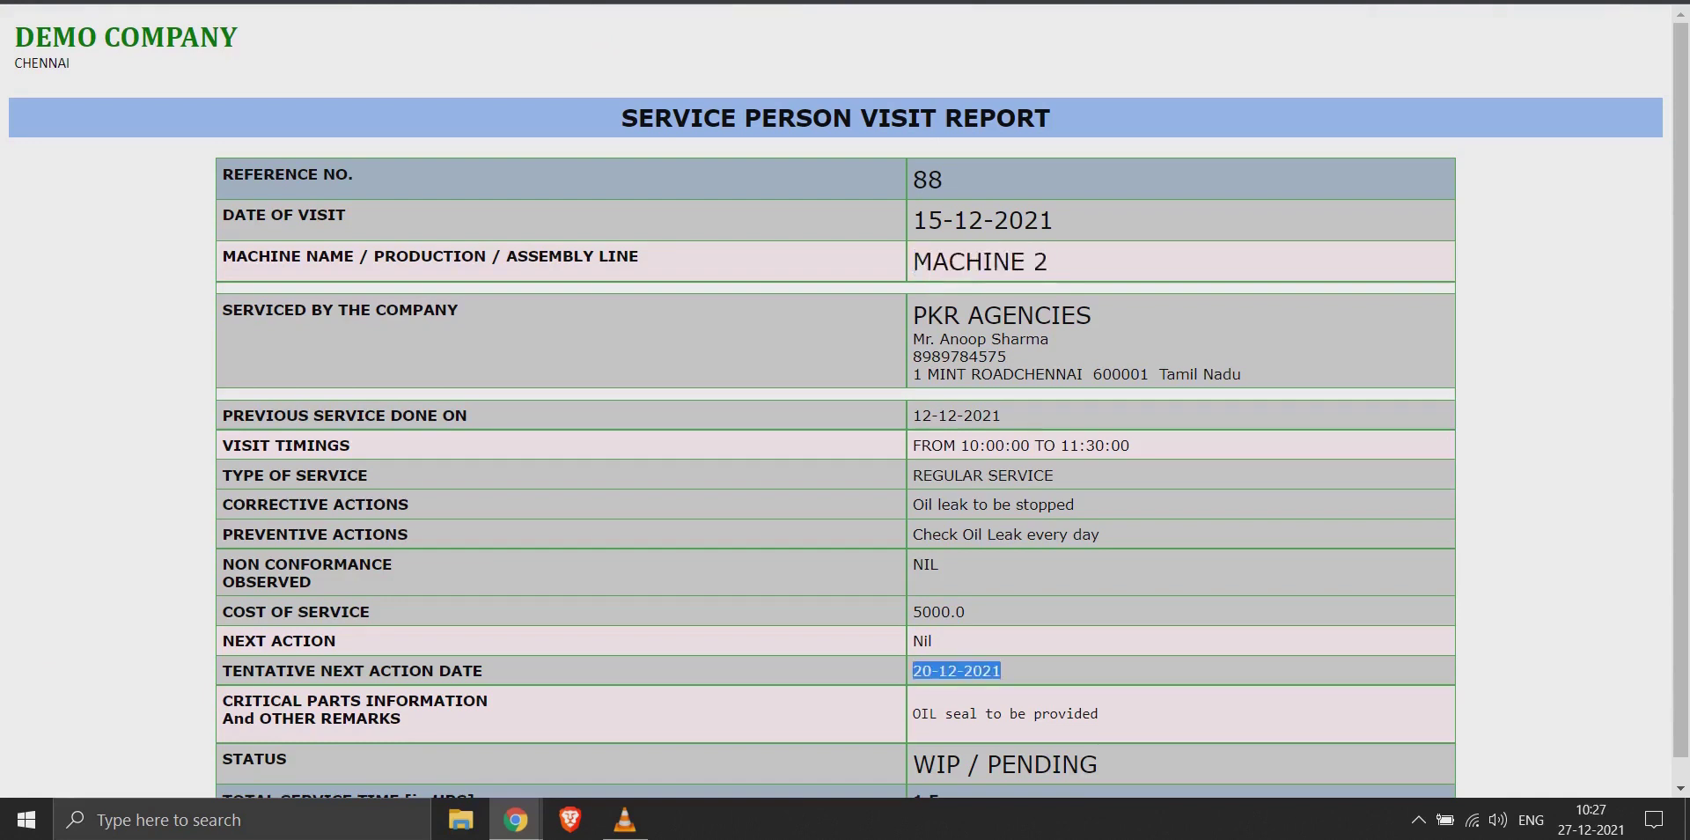
scroll(845, 402, "down", 1)
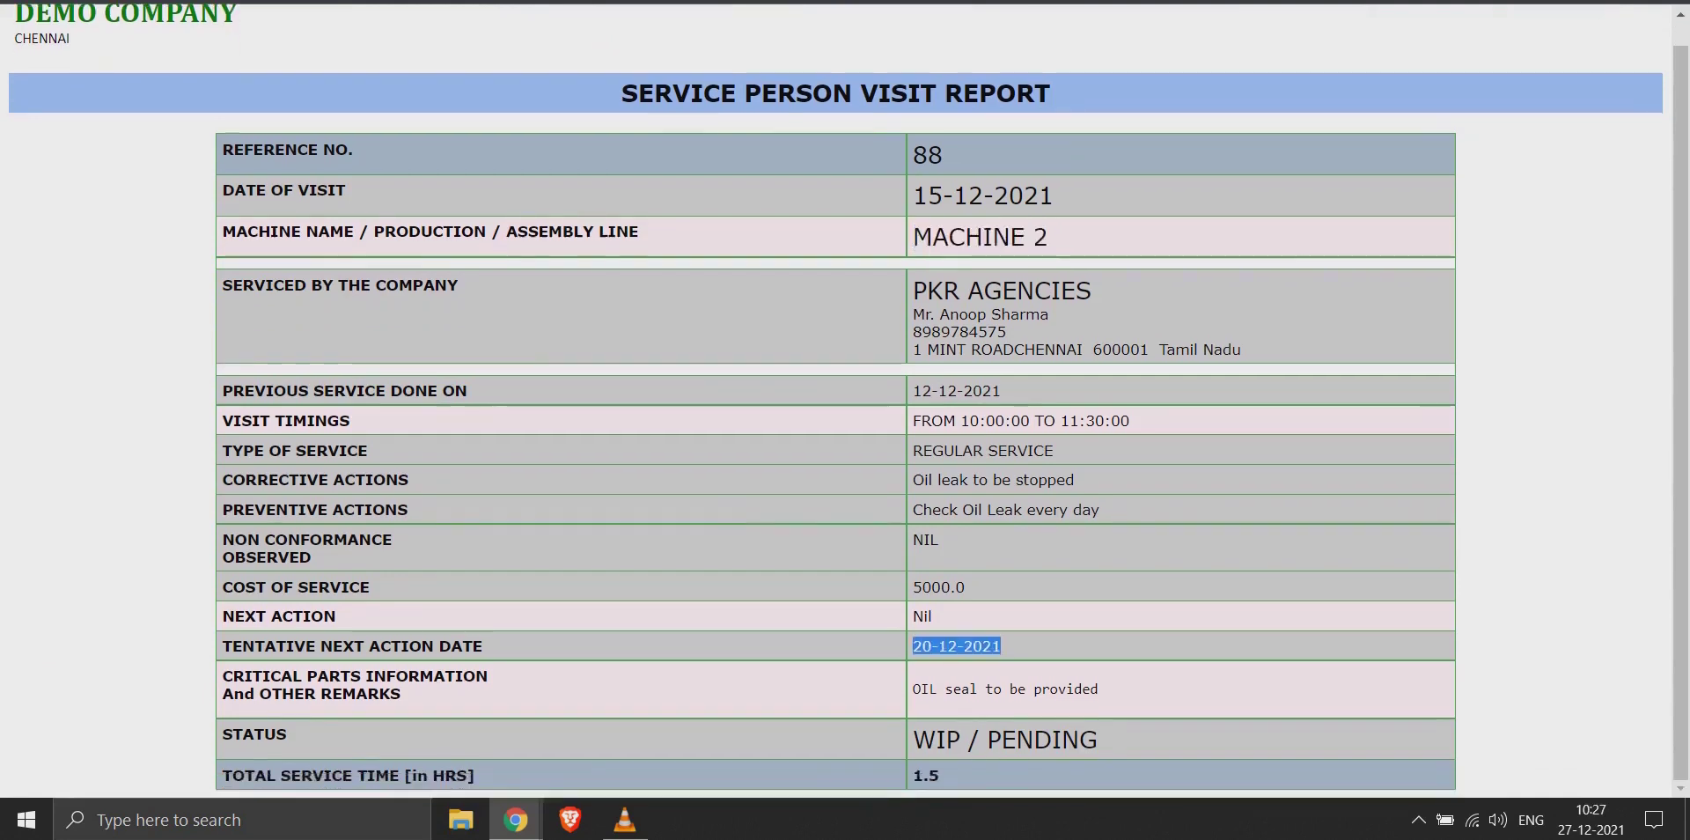
key("ctrl+w")
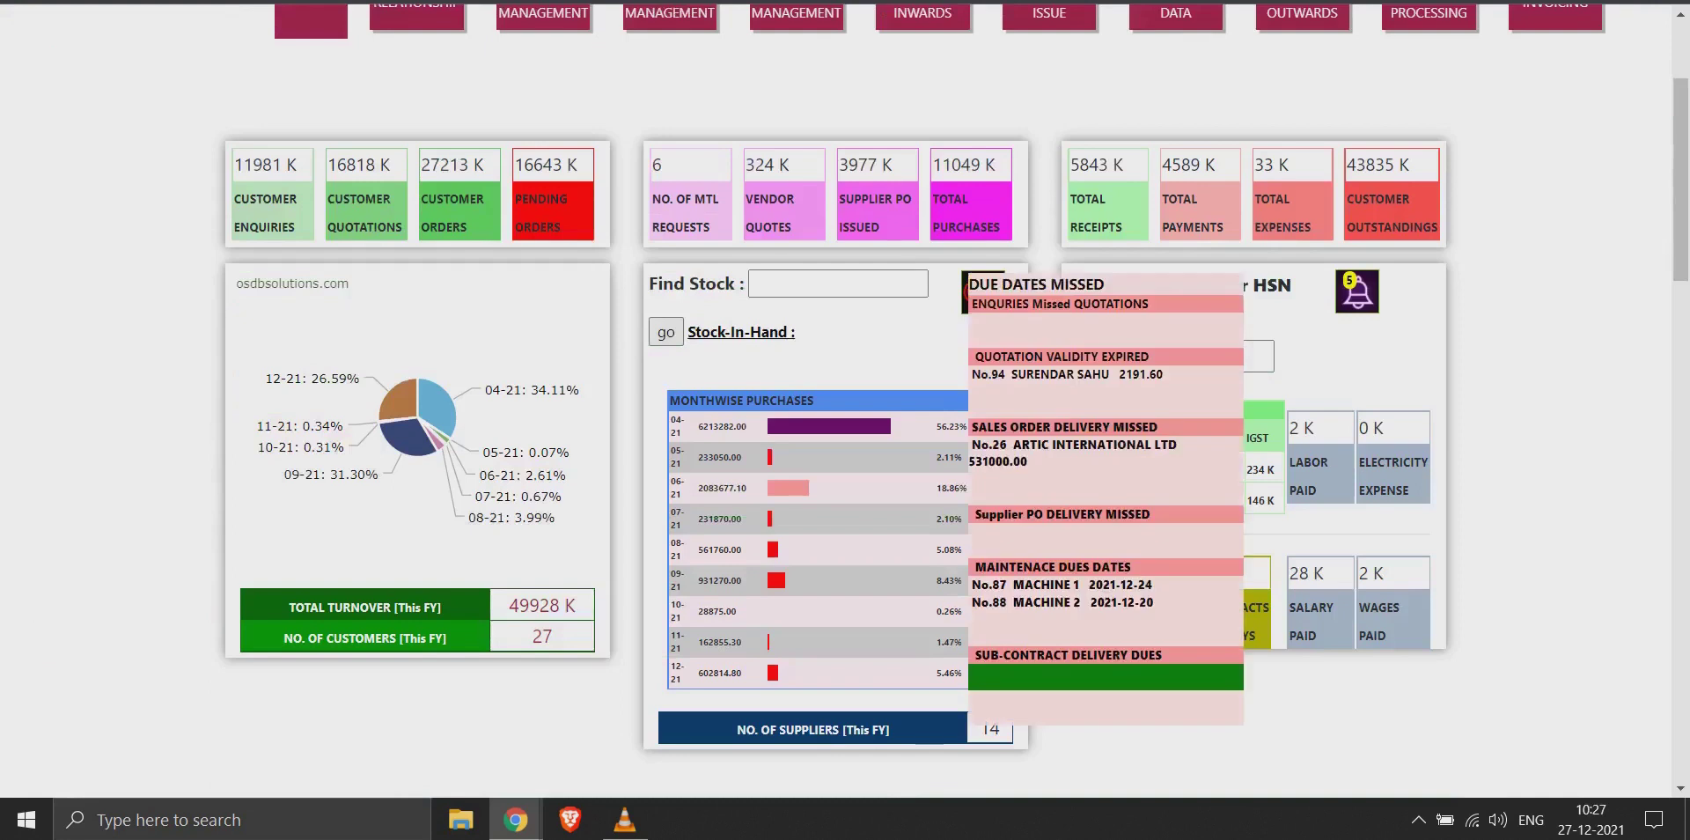
Step: Review the dashboard summary tiles for customer enquiries through pending orders, purchasing totals, and receipts through customer outstandings
scroll(845, 401, "up", 3)
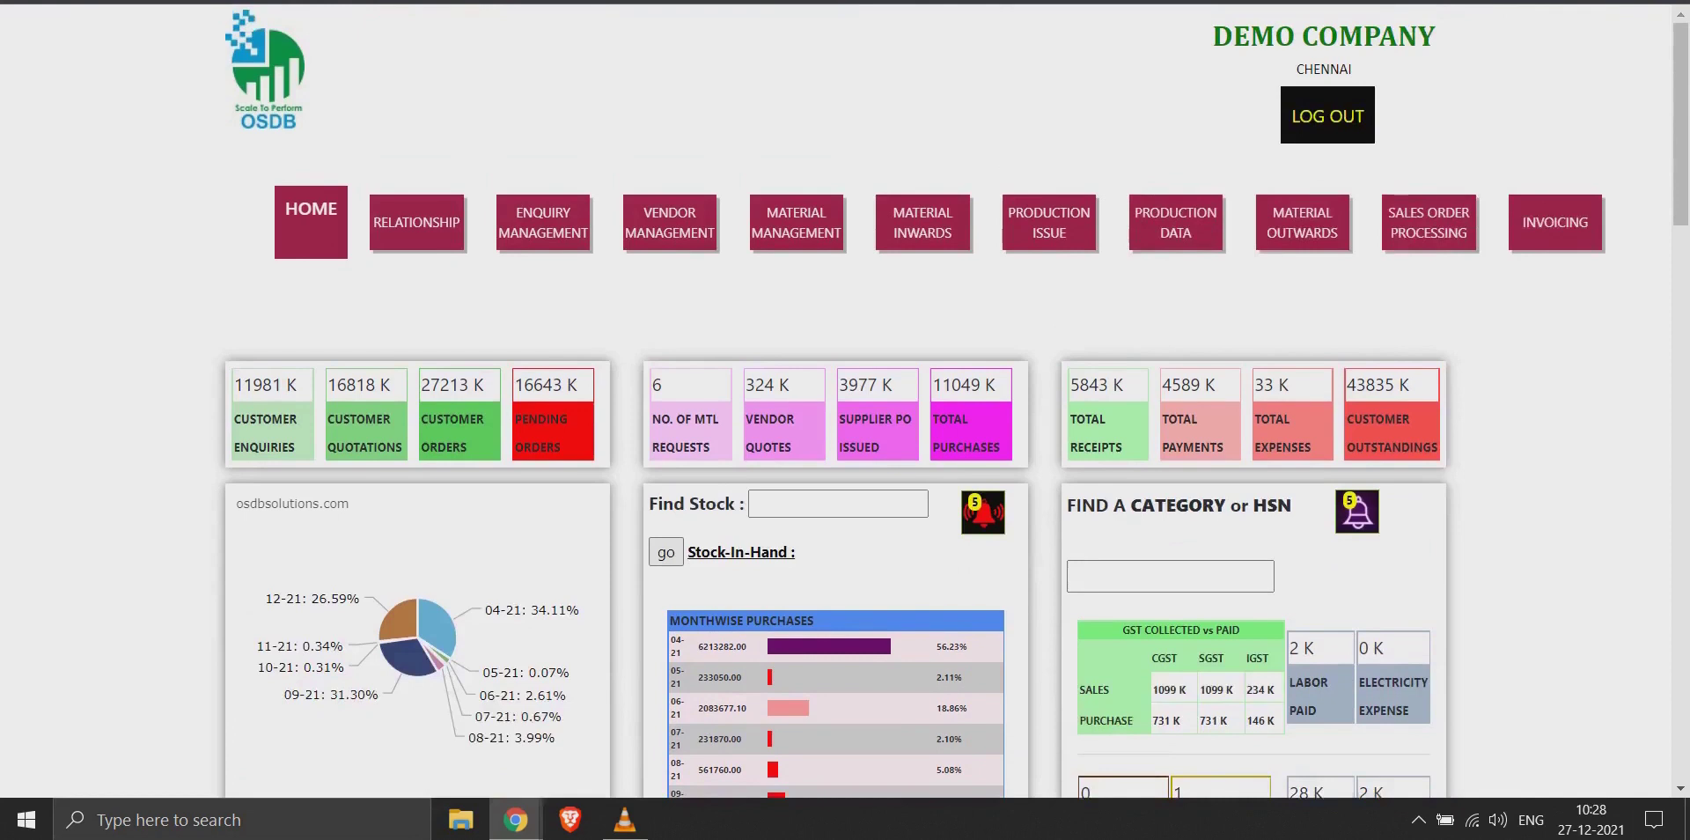
left_click_drag(234, 385, 295, 451)
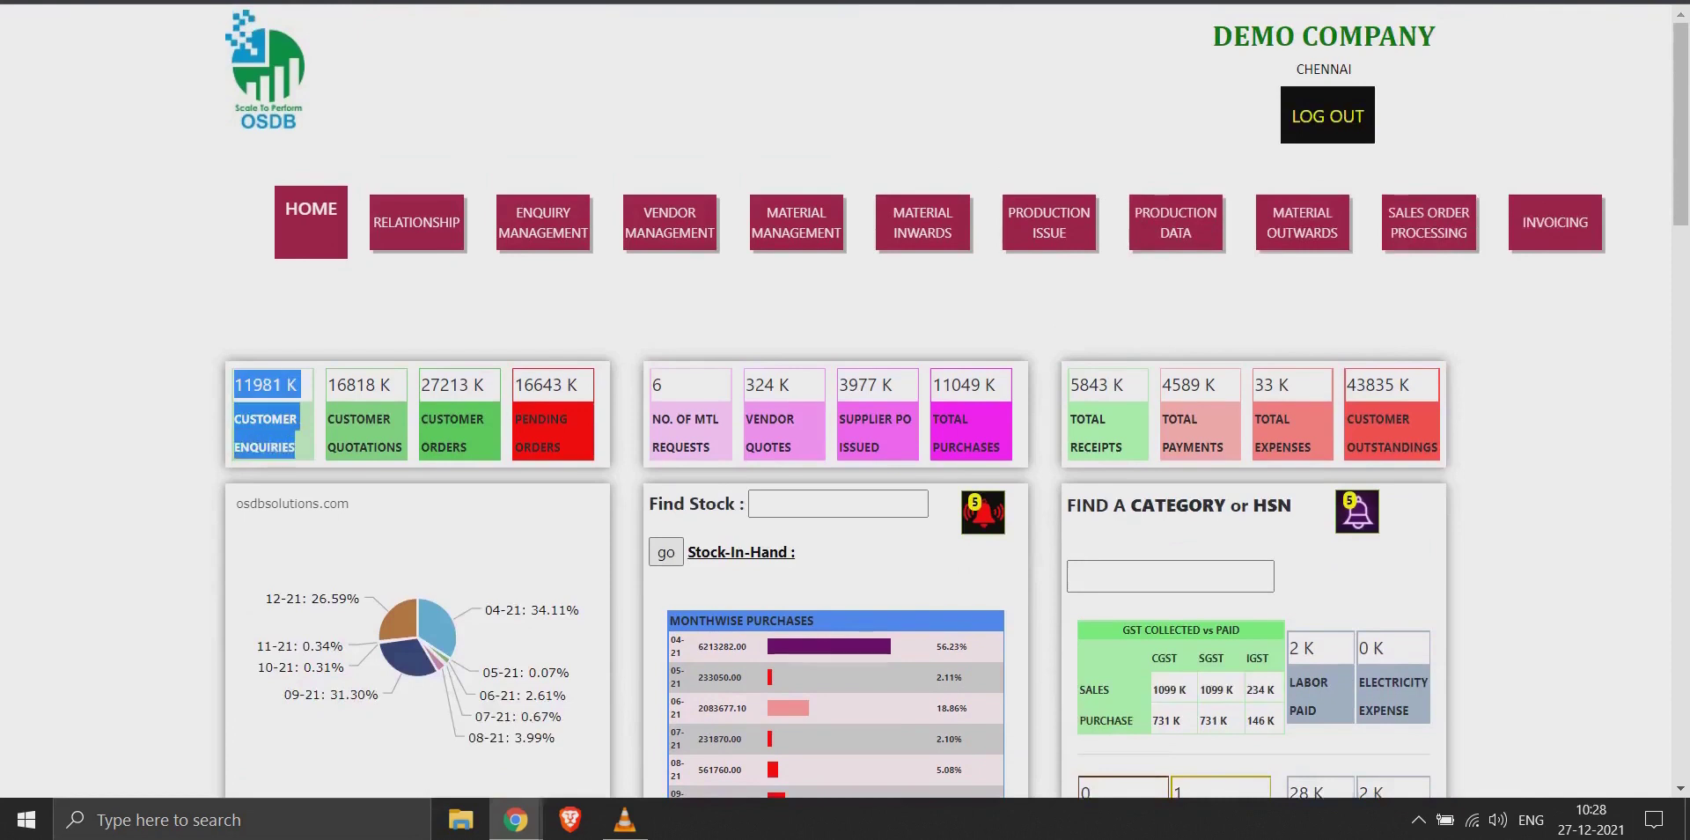
left_click_drag(327, 384, 402, 450)
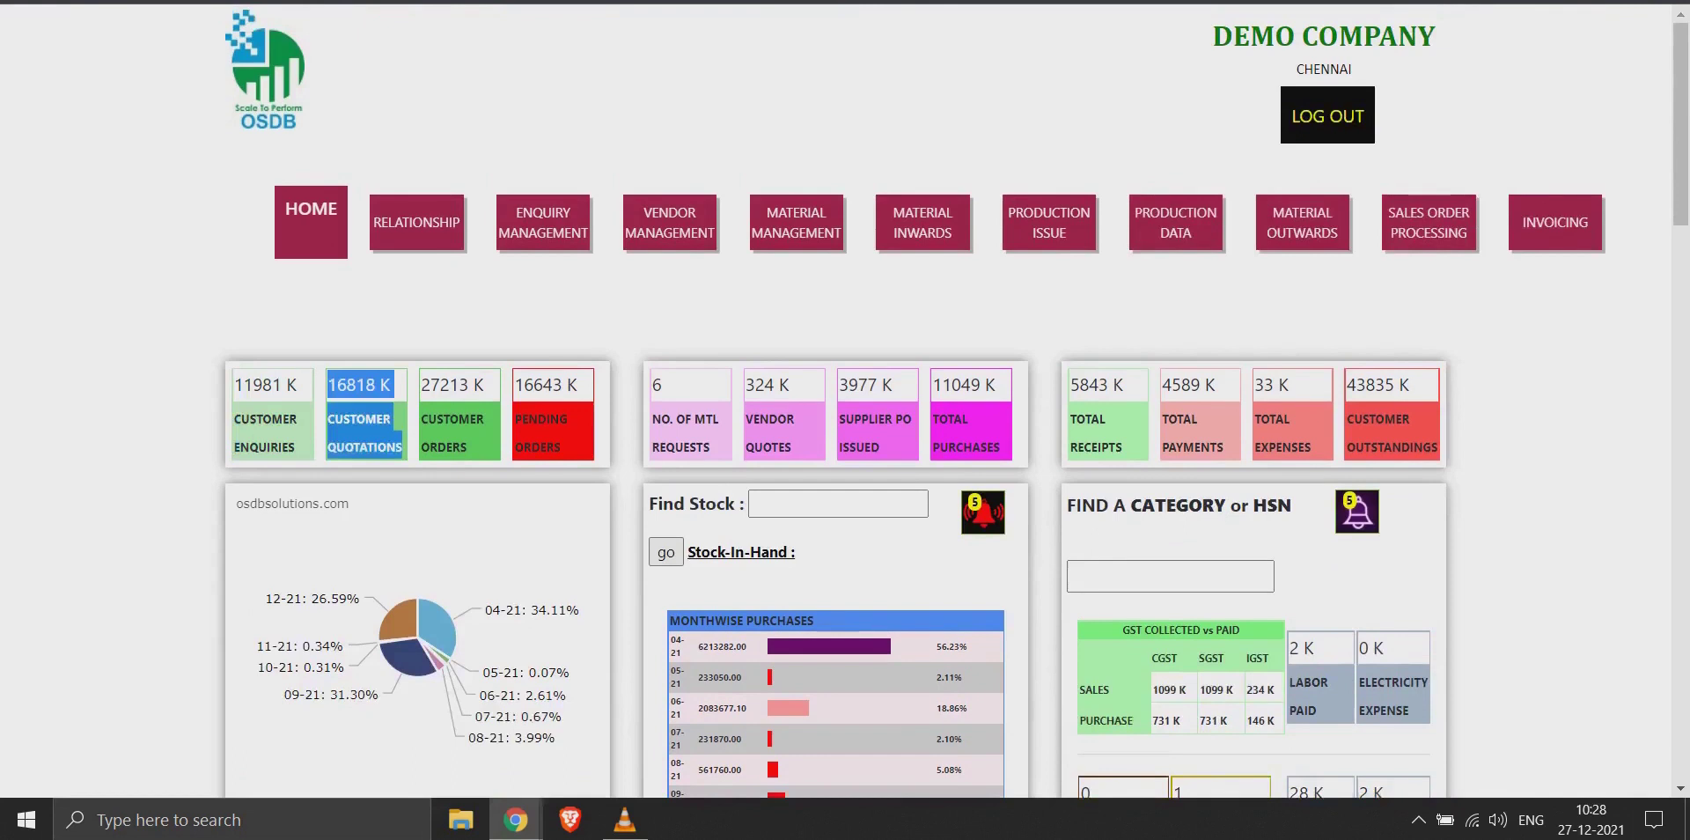
left_click_drag(429, 385, 560, 449)
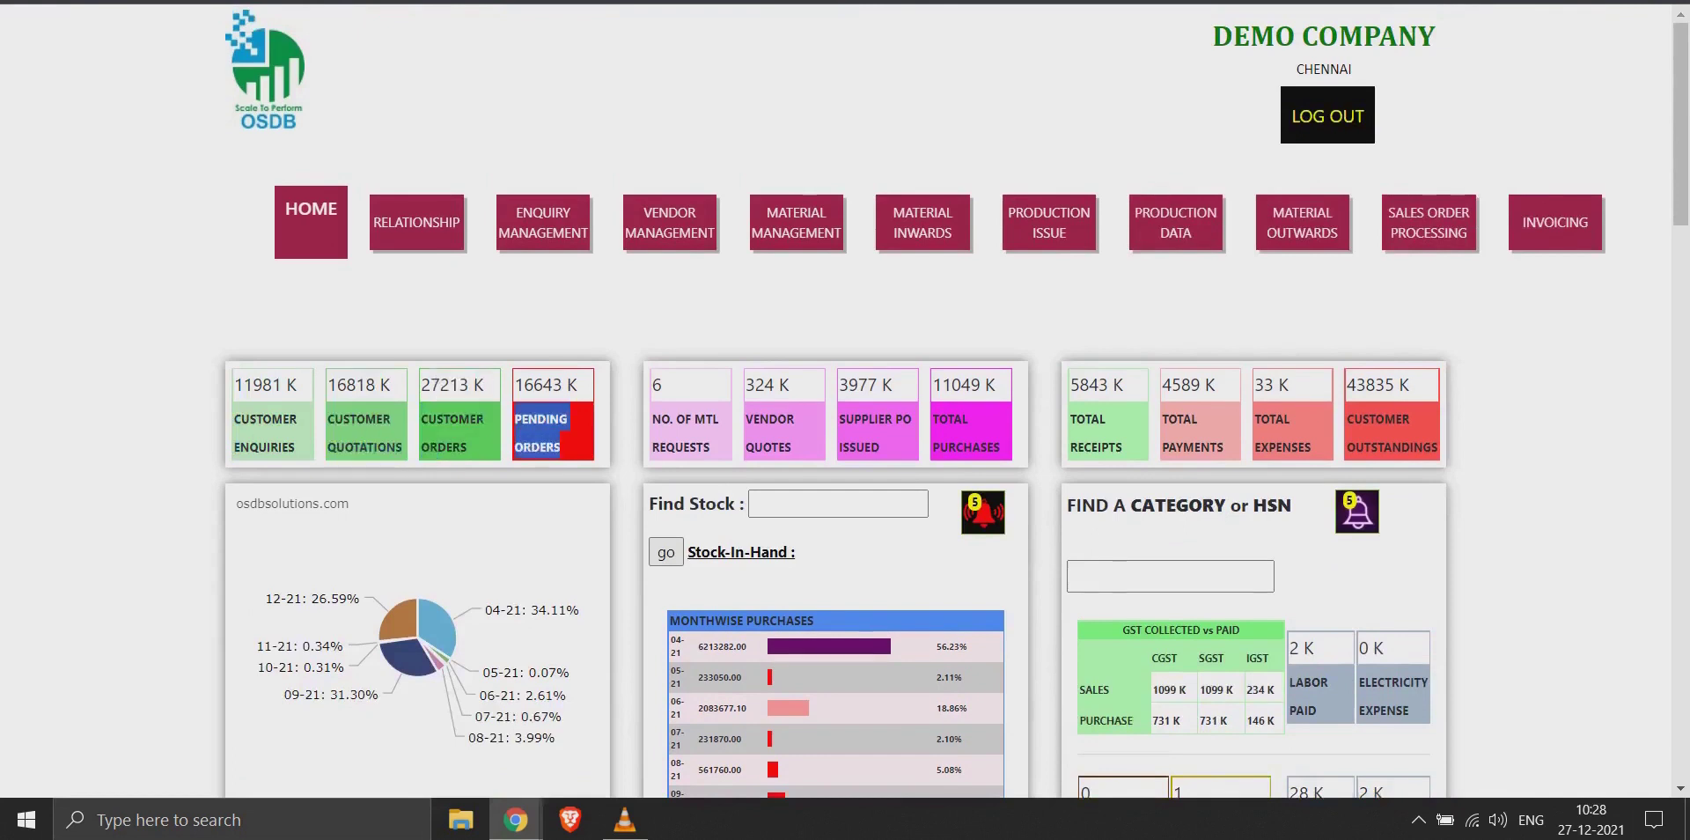
left_click(578, 440)
left_click_drag(694, 419, 1001, 451)
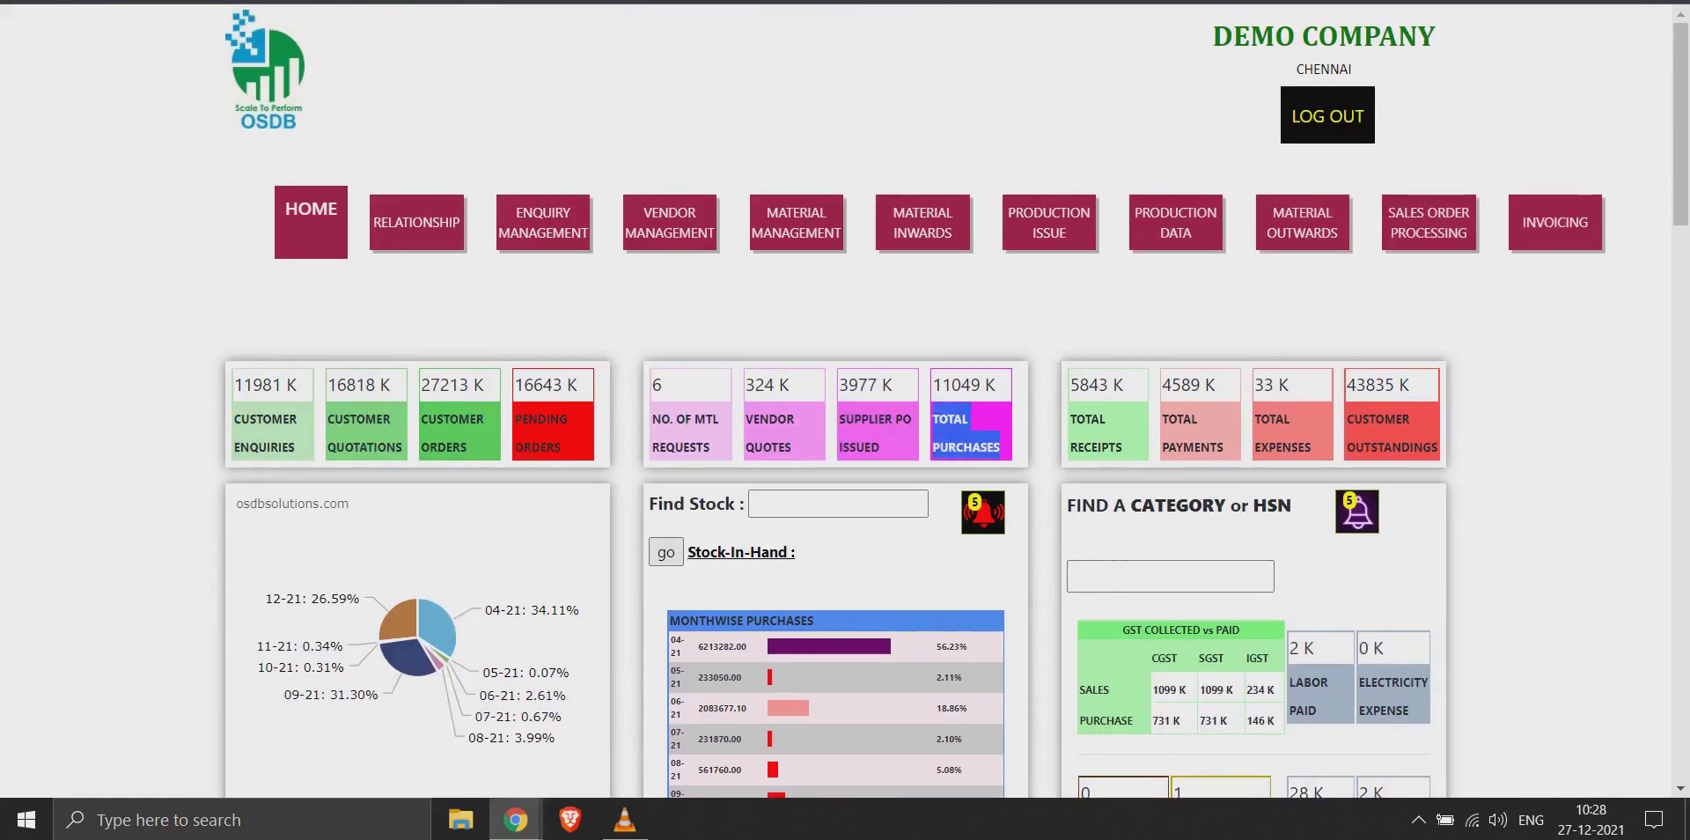
left_click_drag(1070, 414, 1122, 451)
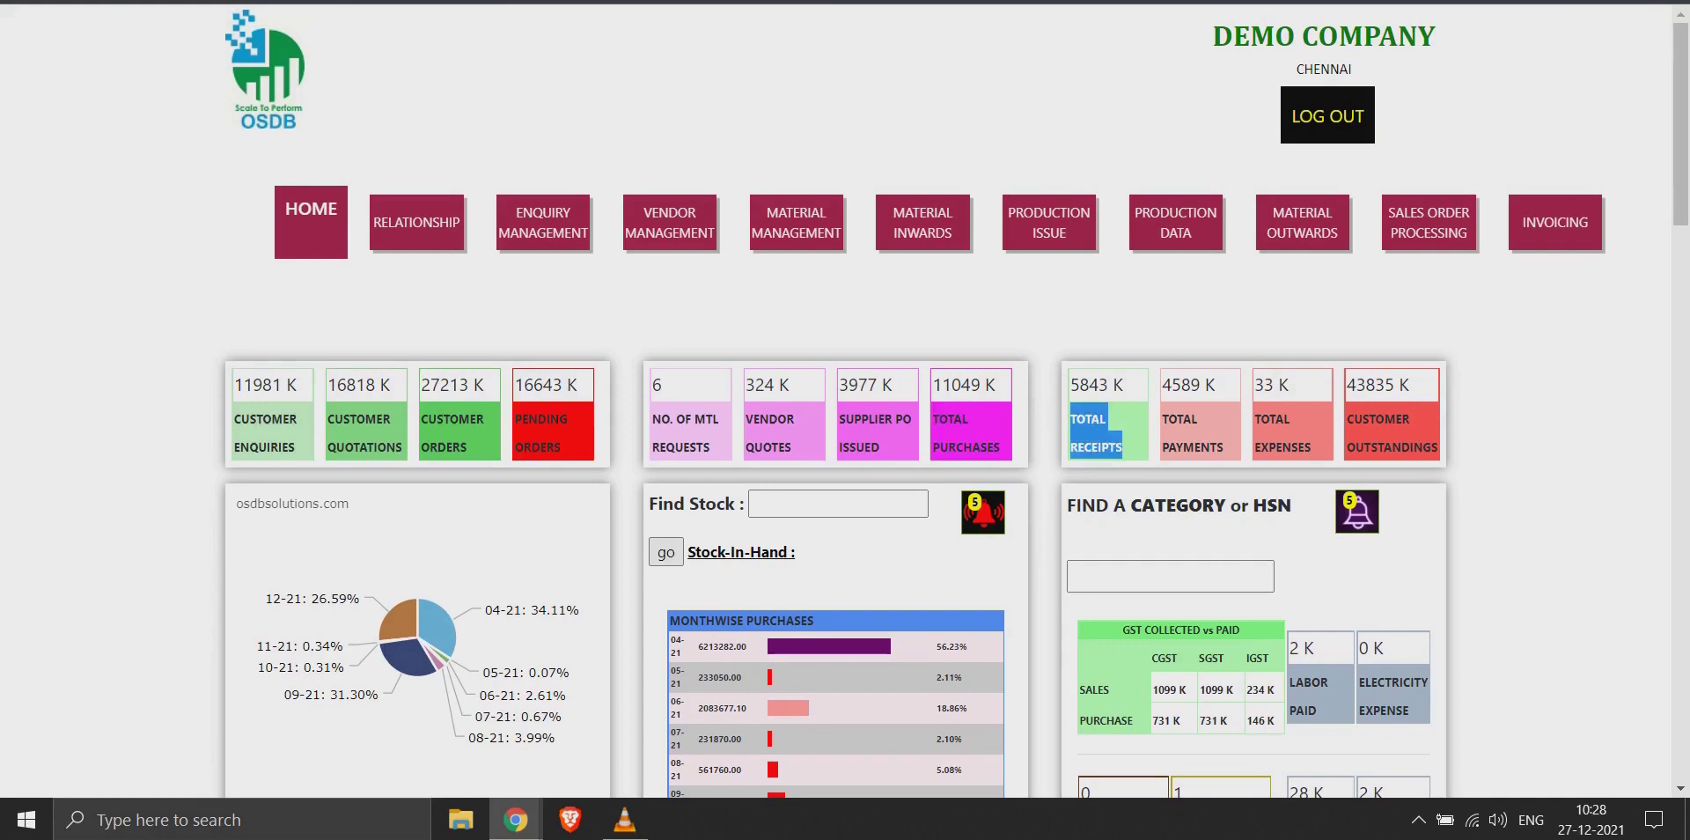
left_click_drag(1162, 414, 1442, 451)
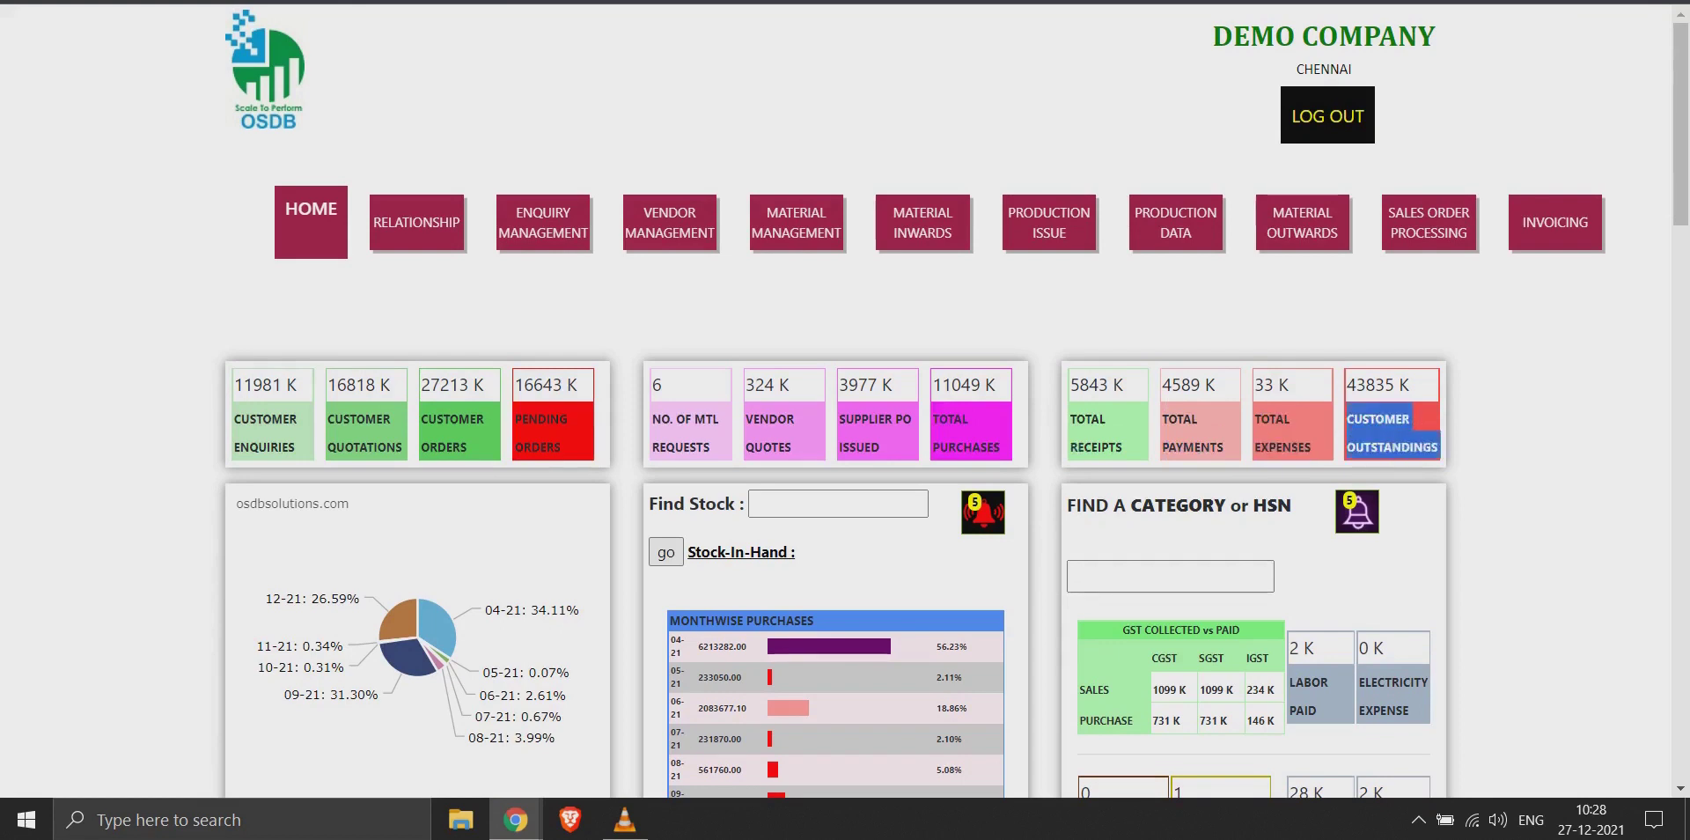
Step: Look up HSN code 3917 in the category or HSN finder and examine the matching categories
scroll(845, 396, "down", 2)
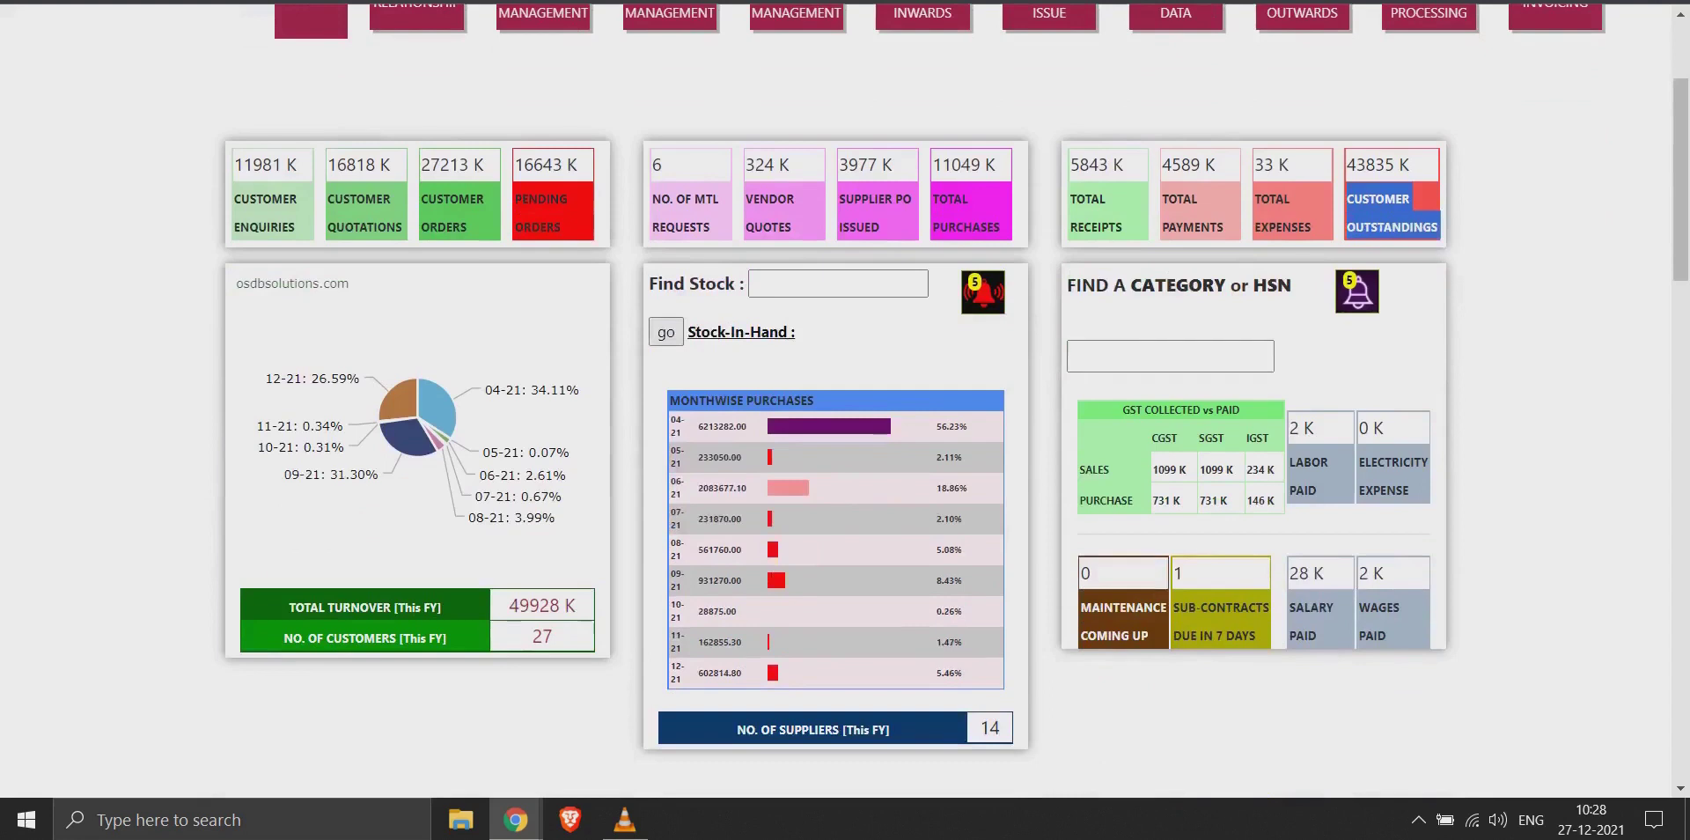
left_click(1169, 356)
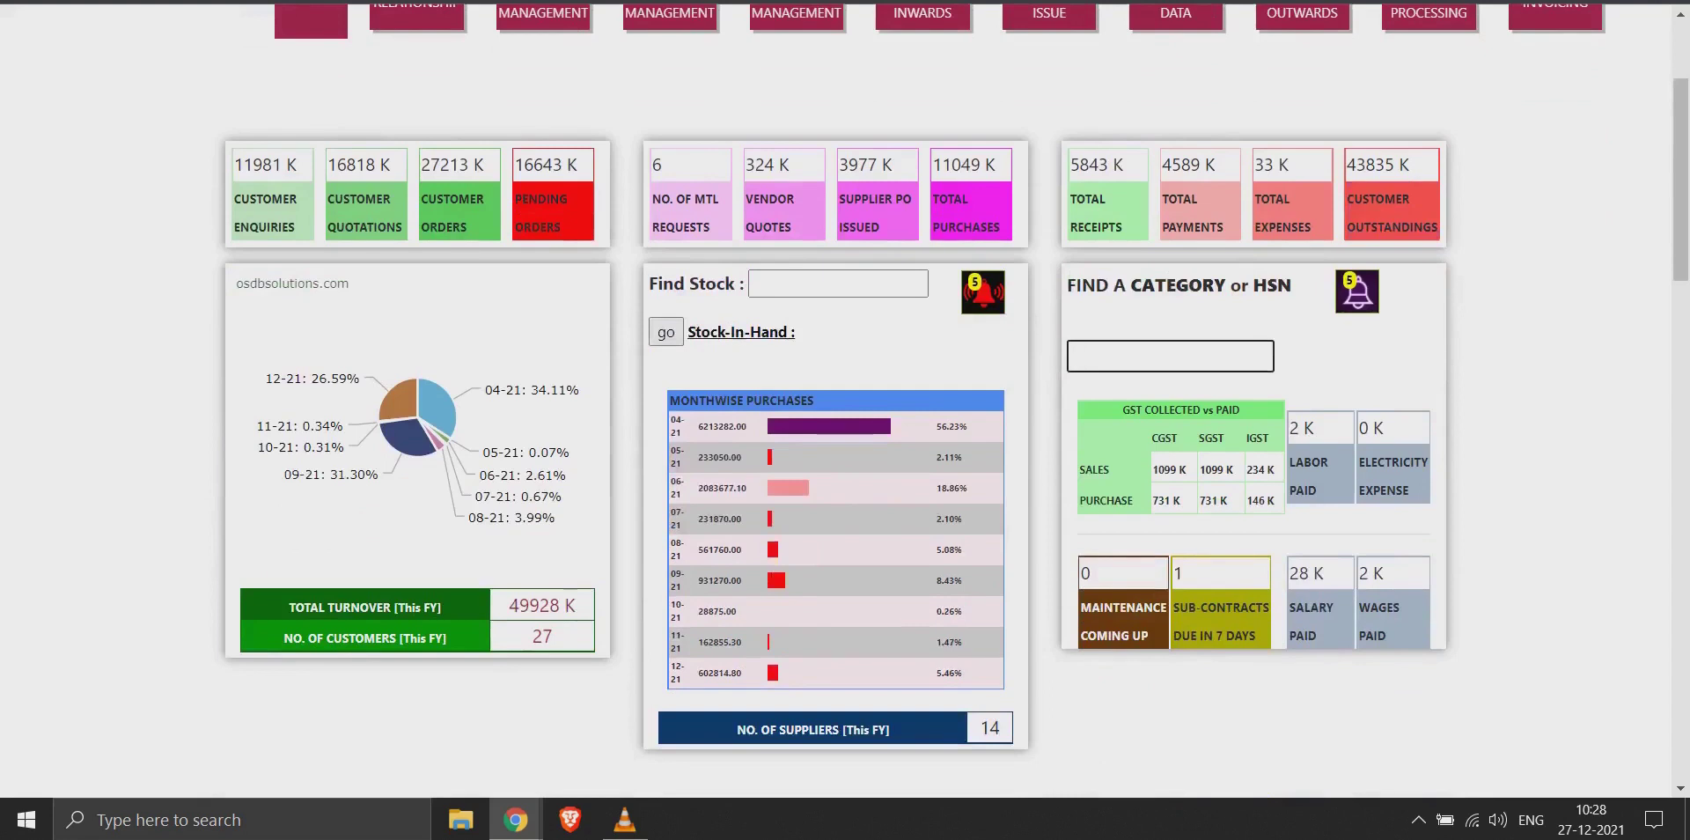
type("3917")
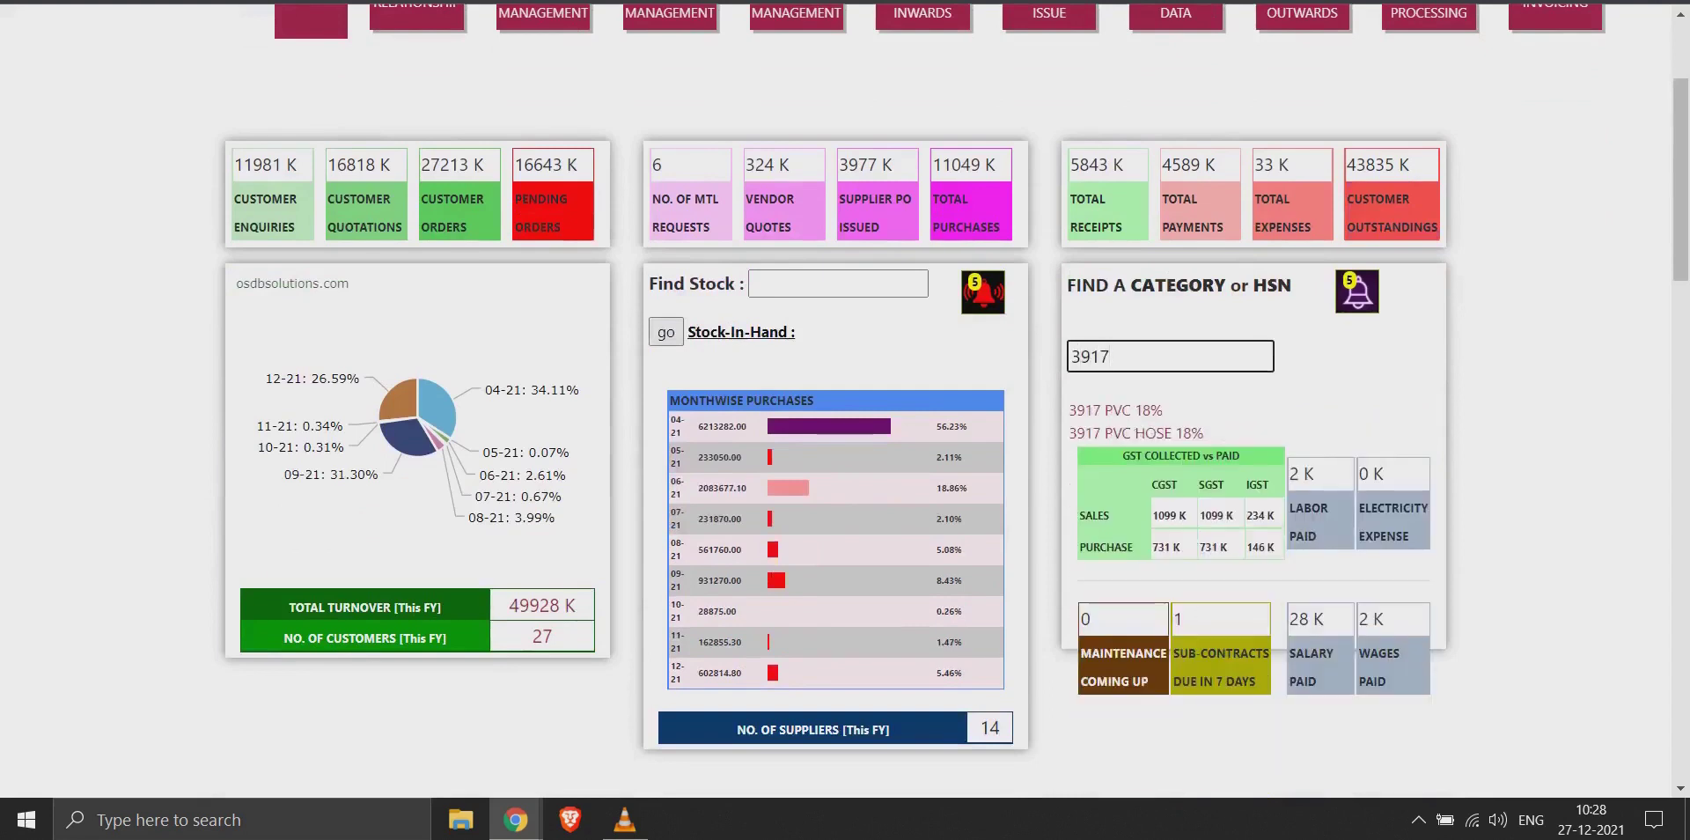
left_click_drag(1164, 410, 1075, 410)
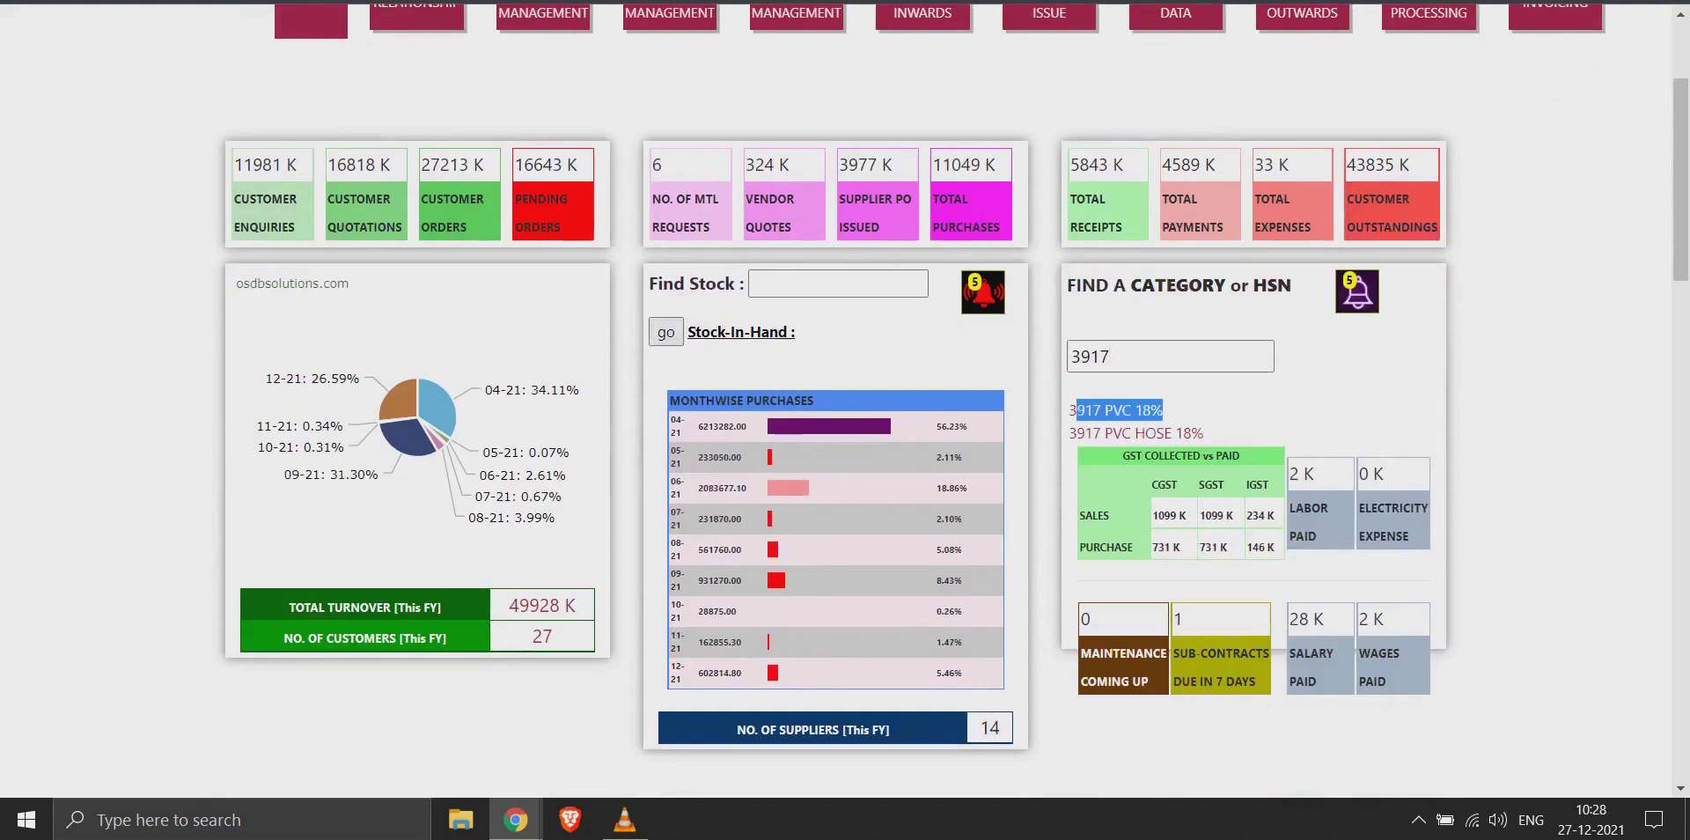
left_click(1092, 411)
Step: Look up the stock in hand for the item SS BOLT 1
left_click(838, 283)
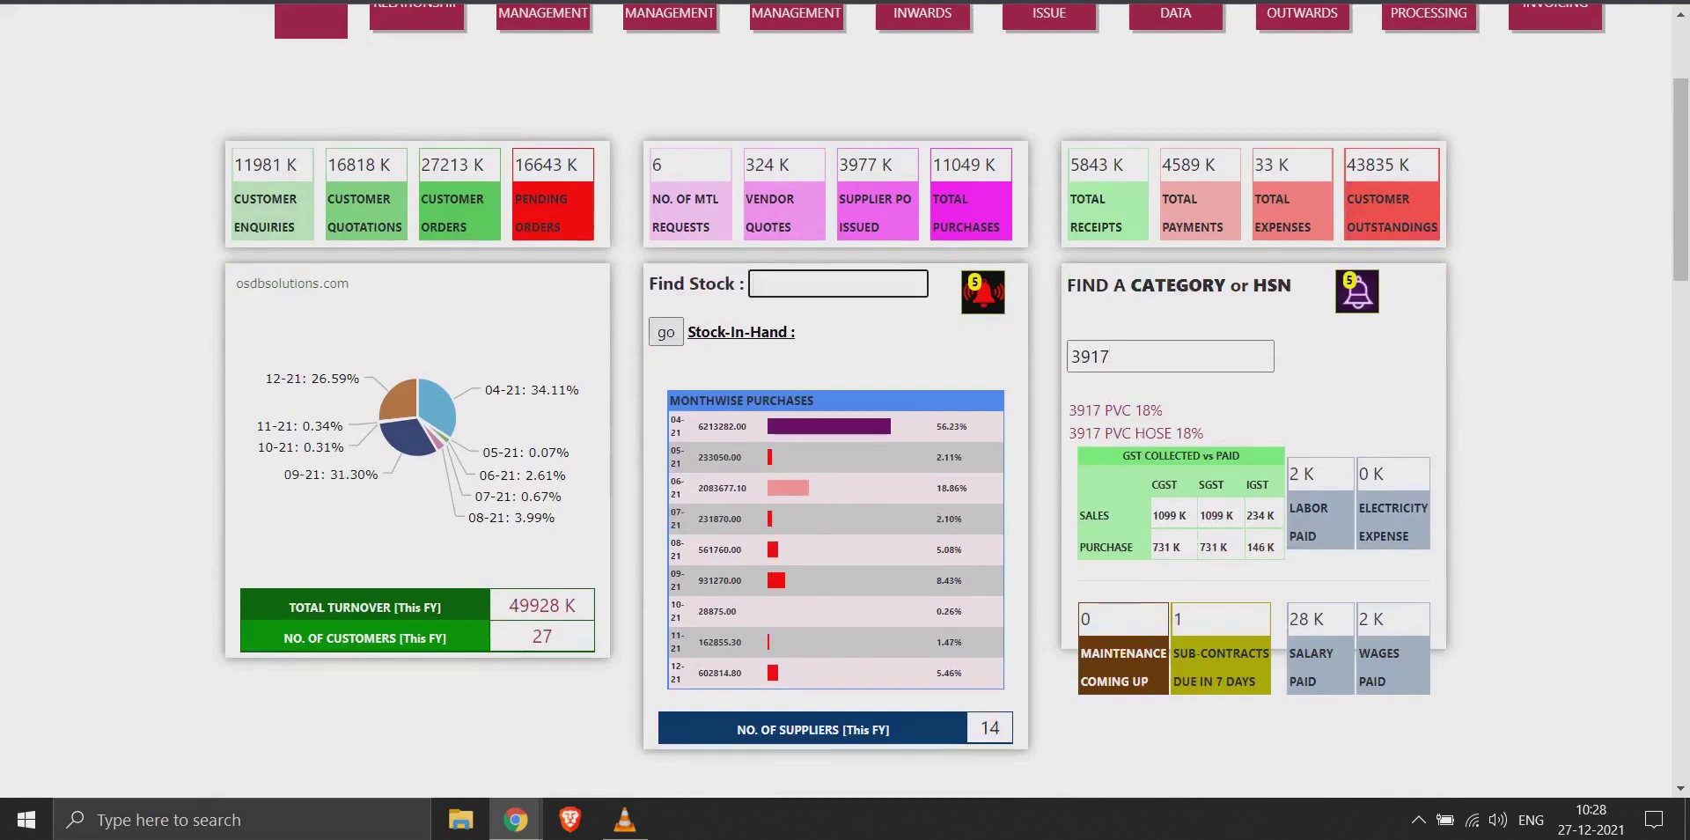
type("ss bolt")
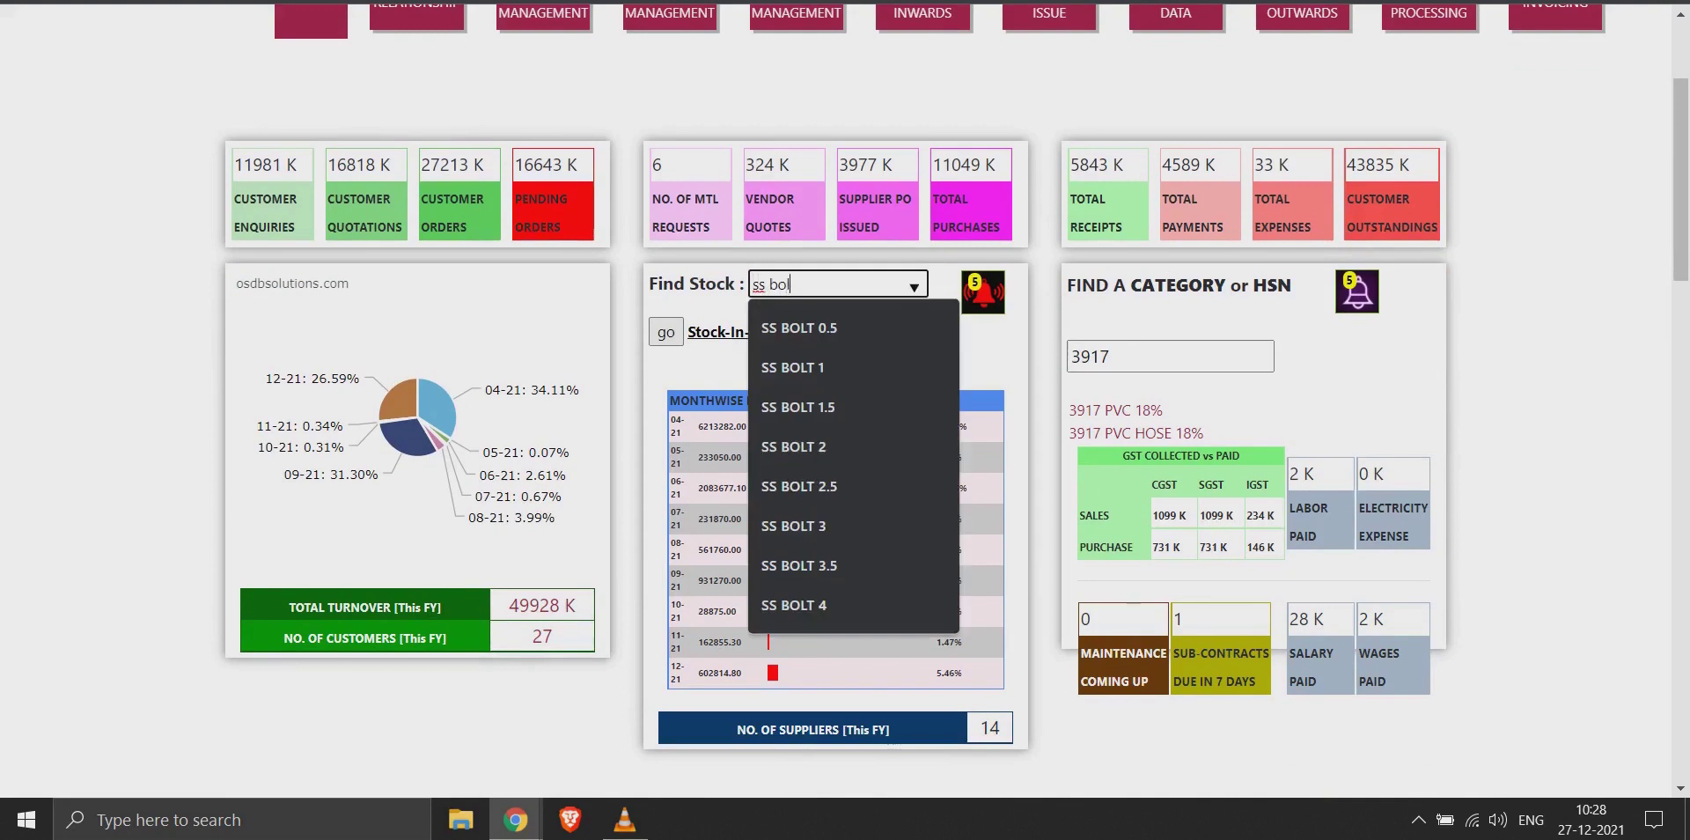
key("Down")
key("Down")
key("Return")
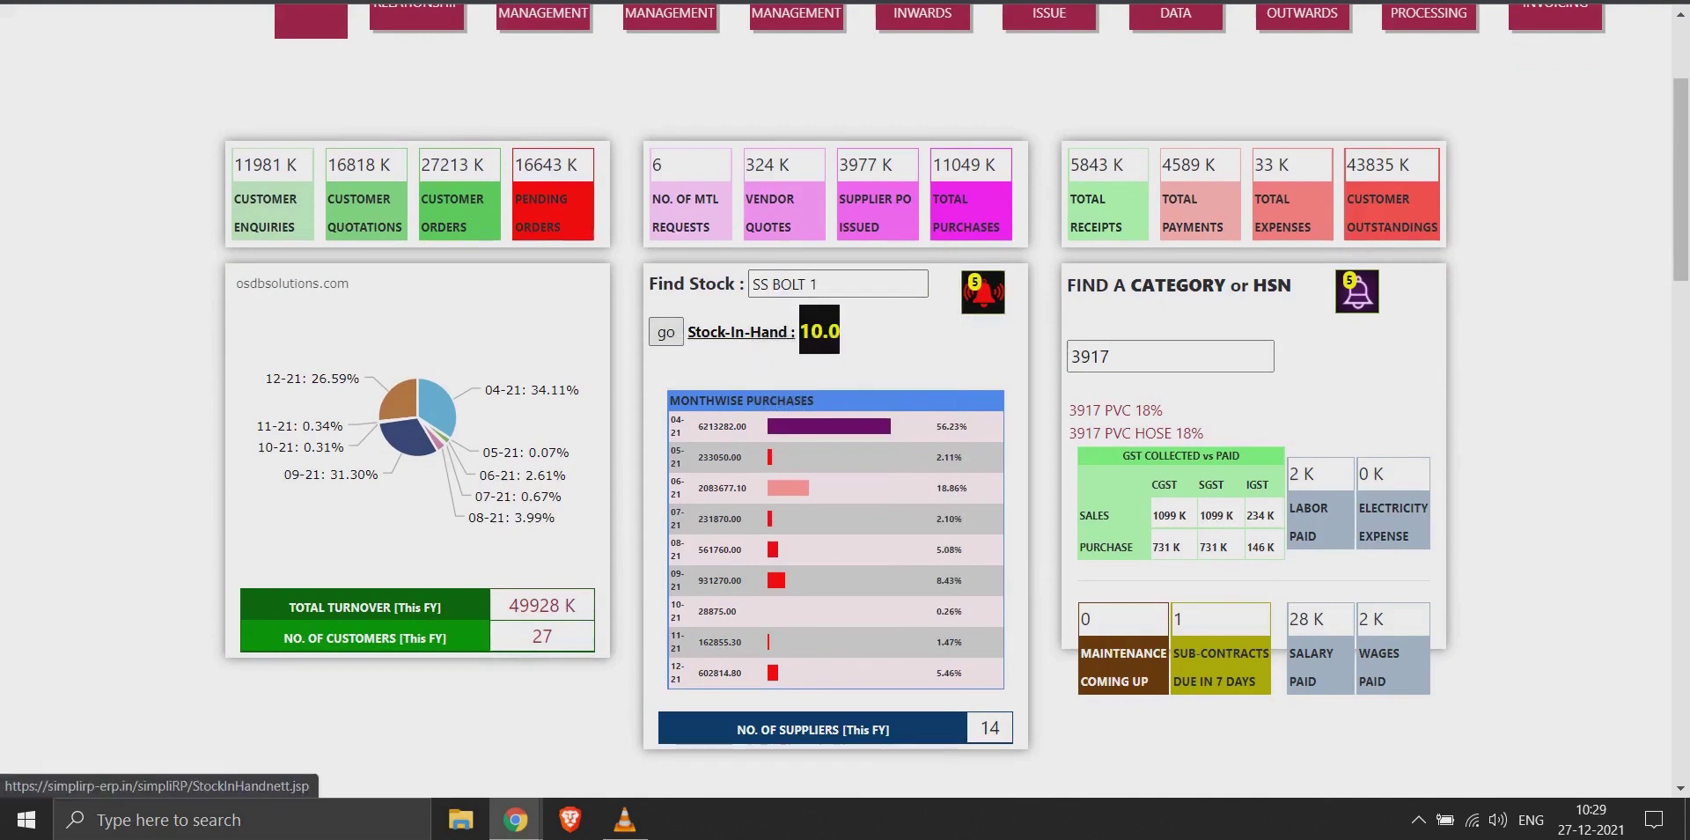
Step: Open the full Stock-In-Hand report of all items and close it after viewing
left_click_drag(841, 332, 688, 331)
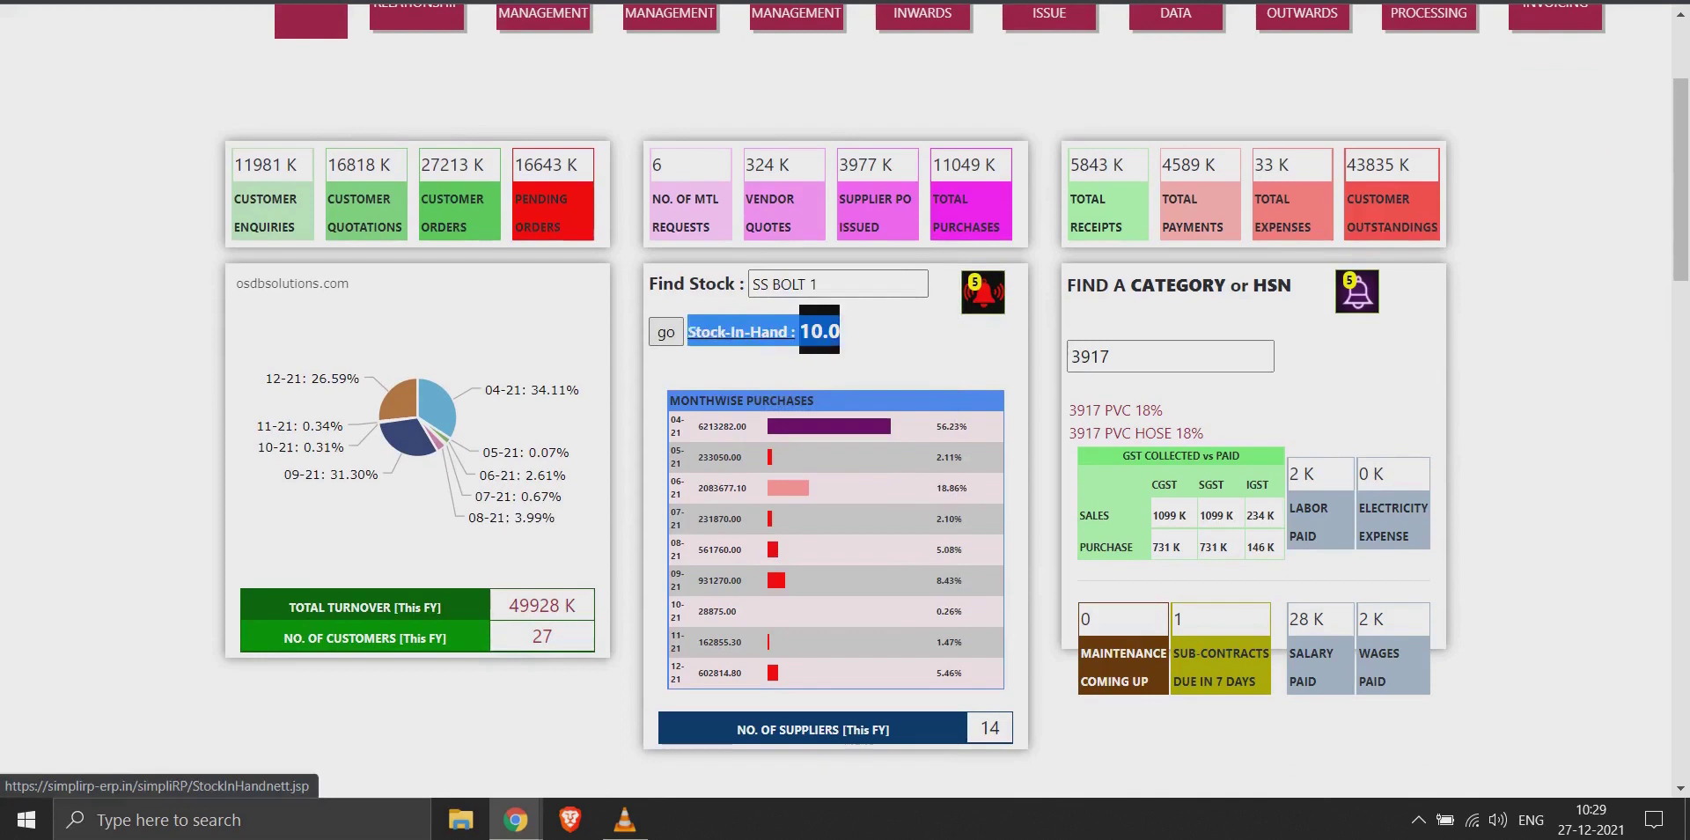
left_click(687, 332)
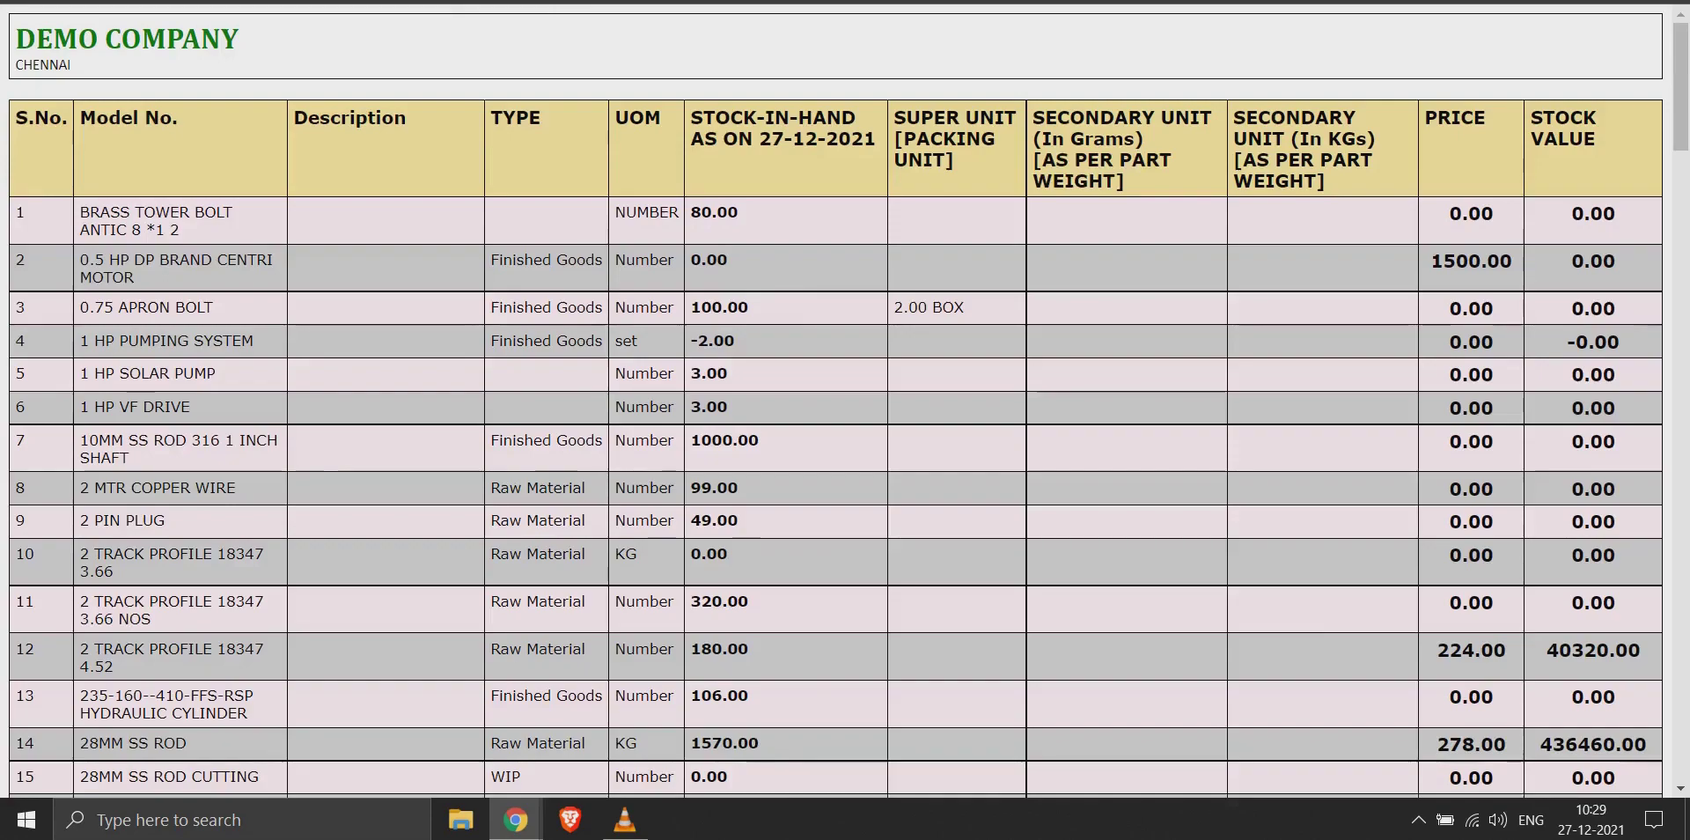
key("ctrl+w")
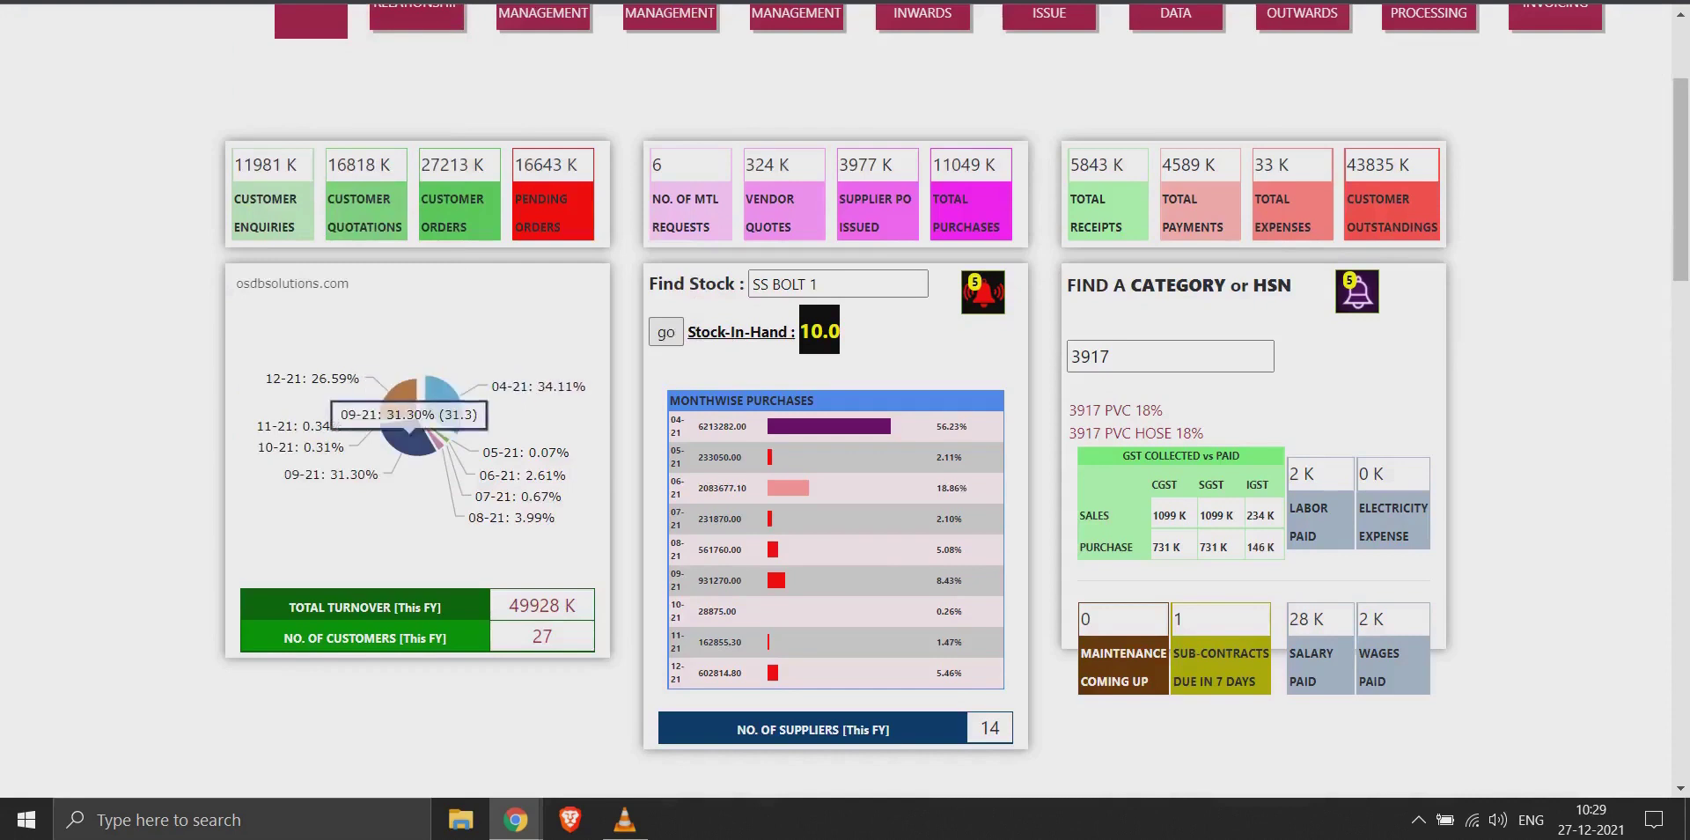
Step: Separate the 09-21 slice in the pie chart, and review this year's total turnover, number of customers and month-wise purchases
left_click(407, 440)
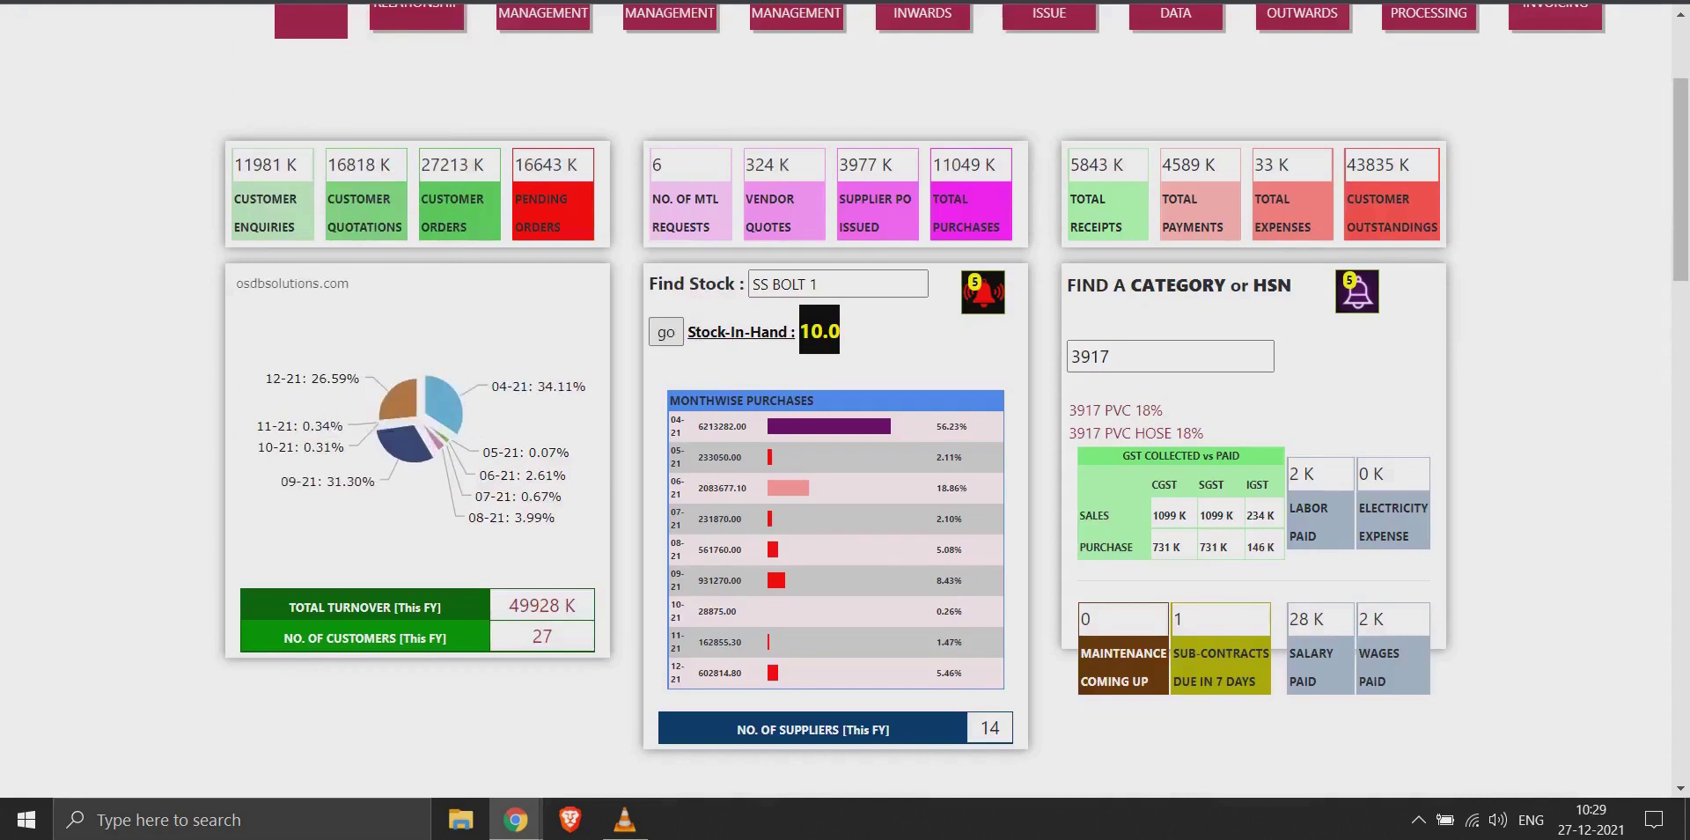
left_click_drag(289, 607, 576, 607)
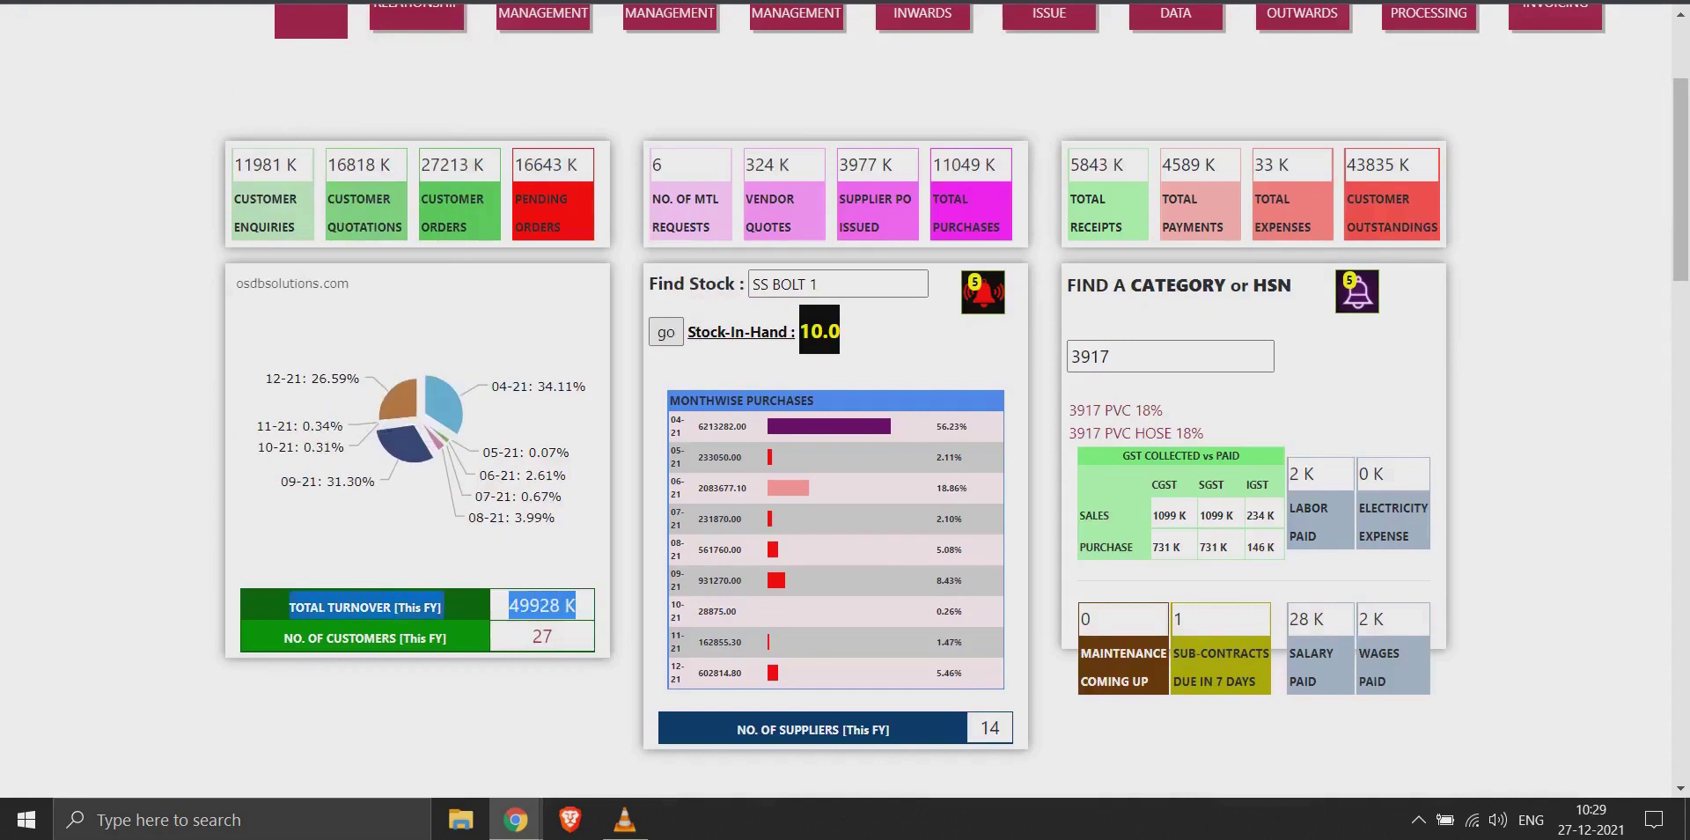
left_click_drag(284, 638, 555, 637)
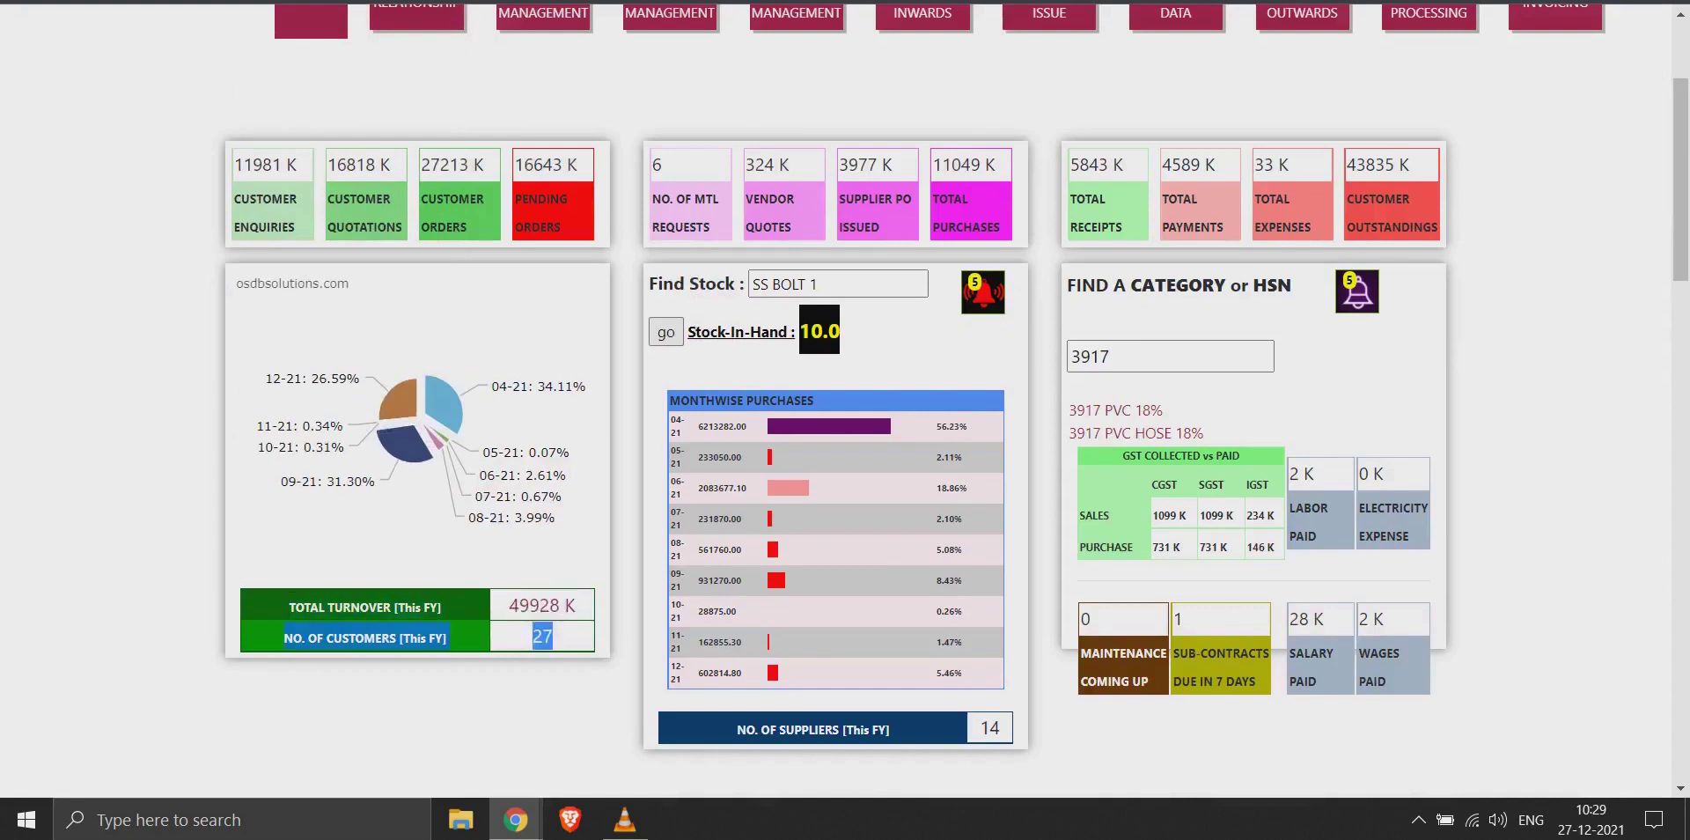
left_click(556, 637)
left_click_drag(670, 400, 964, 674)
scroll(964, 674, "down", 2)
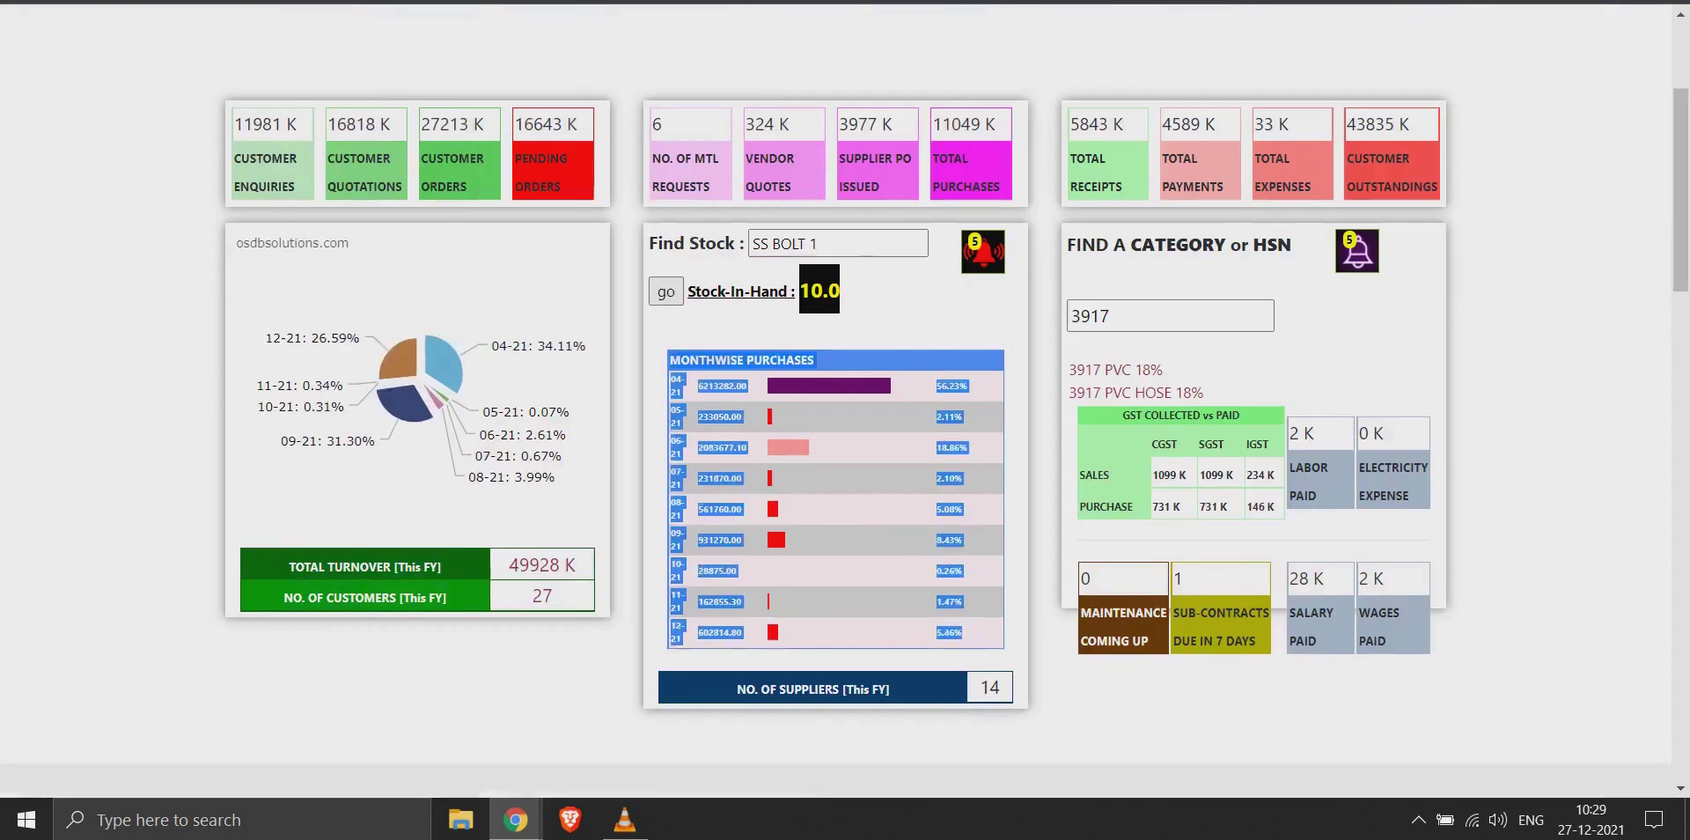
Step: Review this financial year's number of suppliers below the month-wise purchases chart
left_click(964, 674)
left_click_drag(737, 510, 1001, 508)
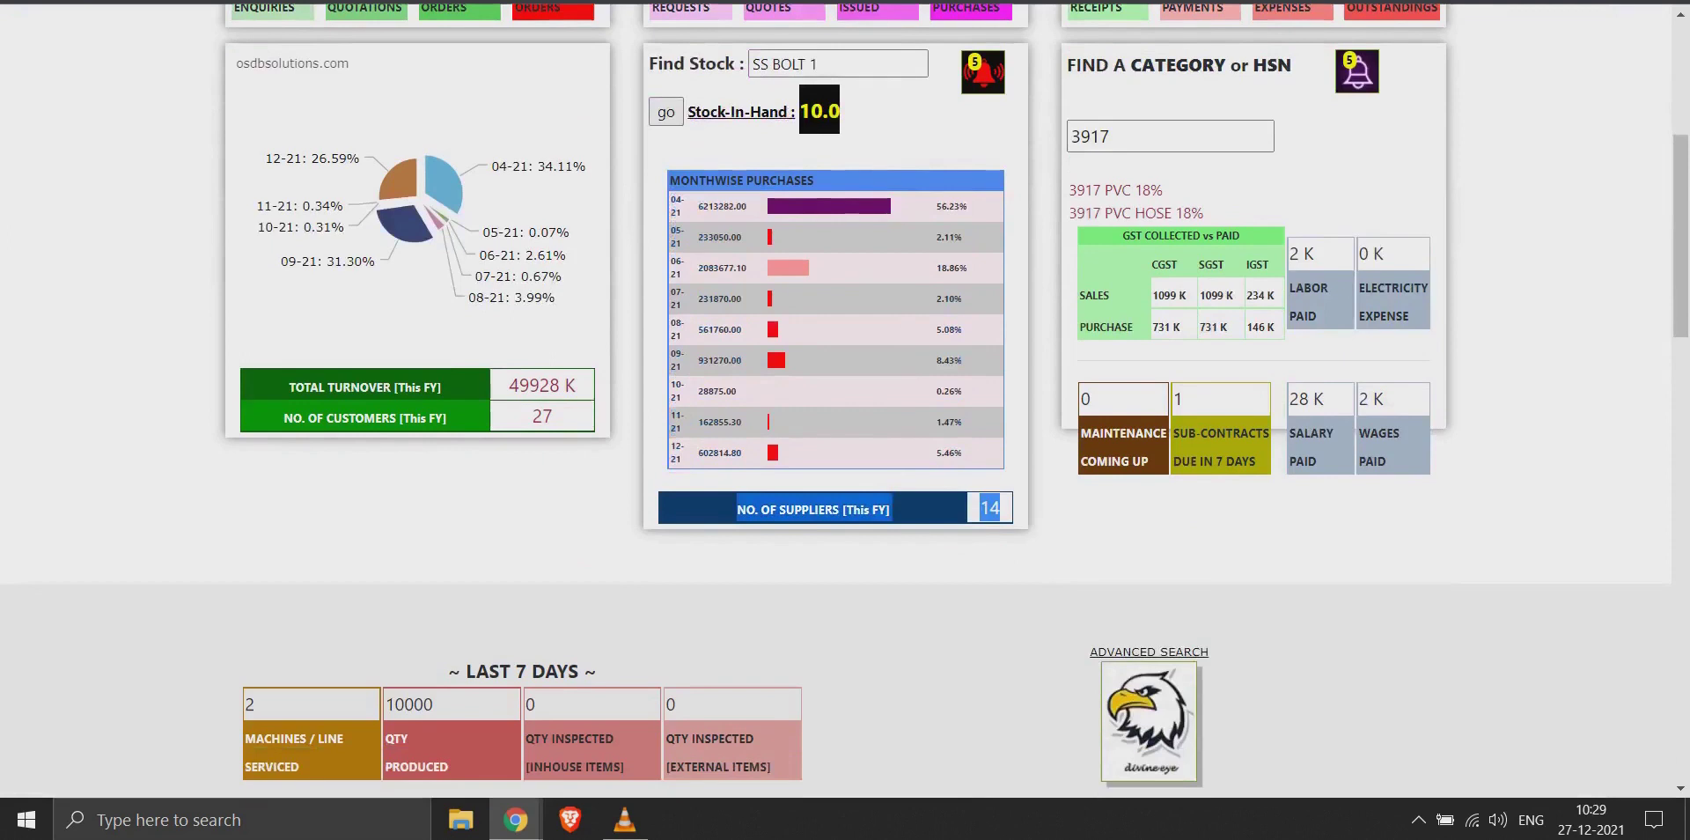
left_click(1001, 508)
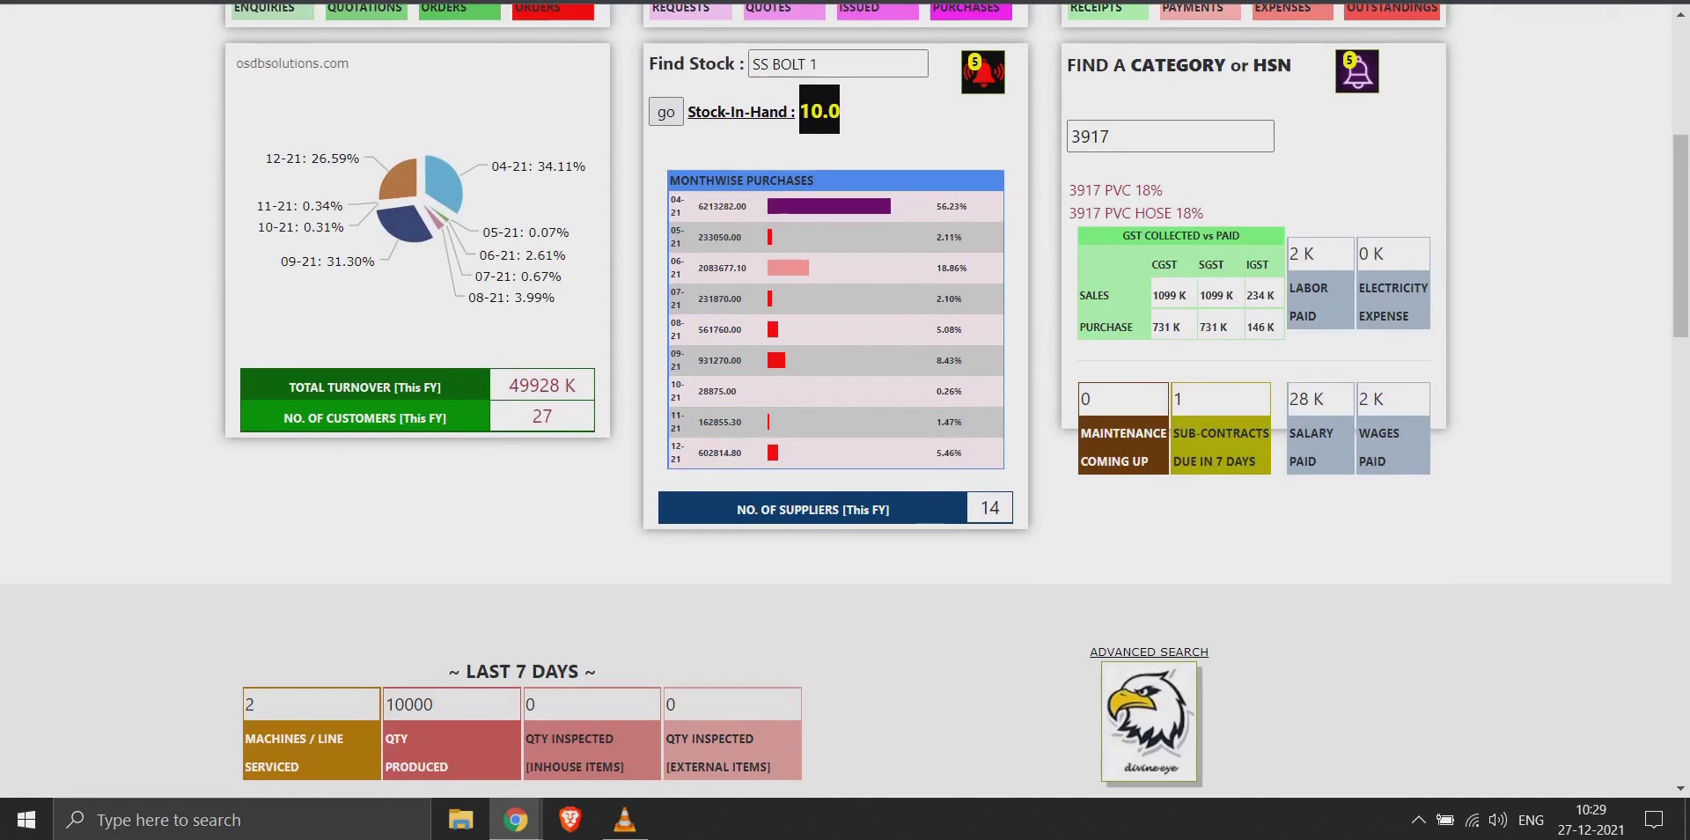
Step: Review the GST collected versus paid table together with the labor paid and electricity expense tiles
left_click_drag(1122, 235, 1273, 327)
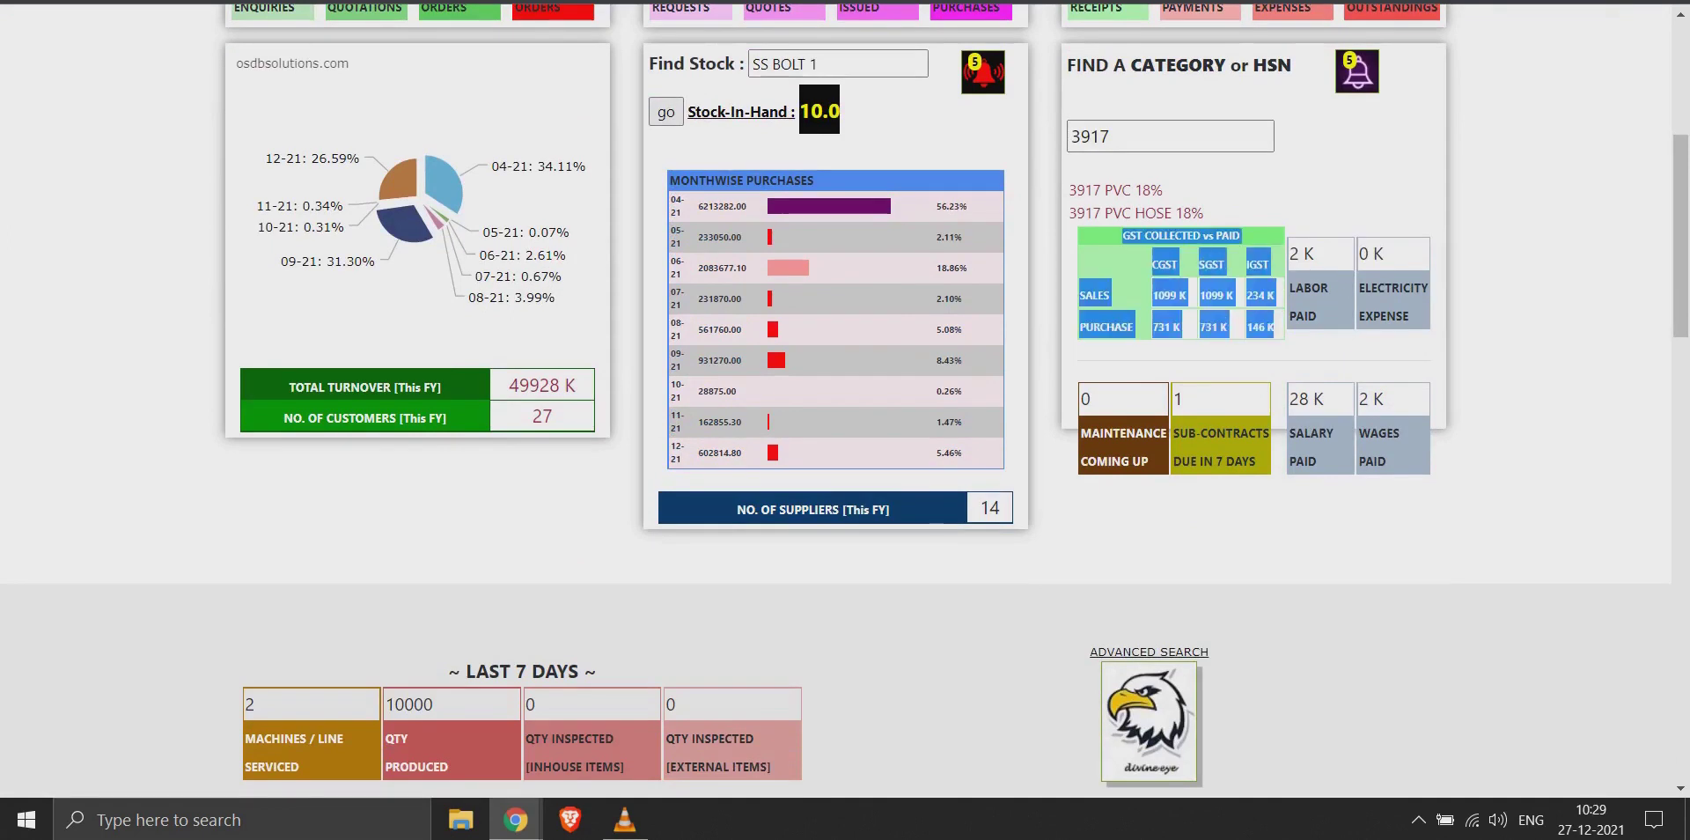
left_click_drag(1290, 253, 1318, 318)
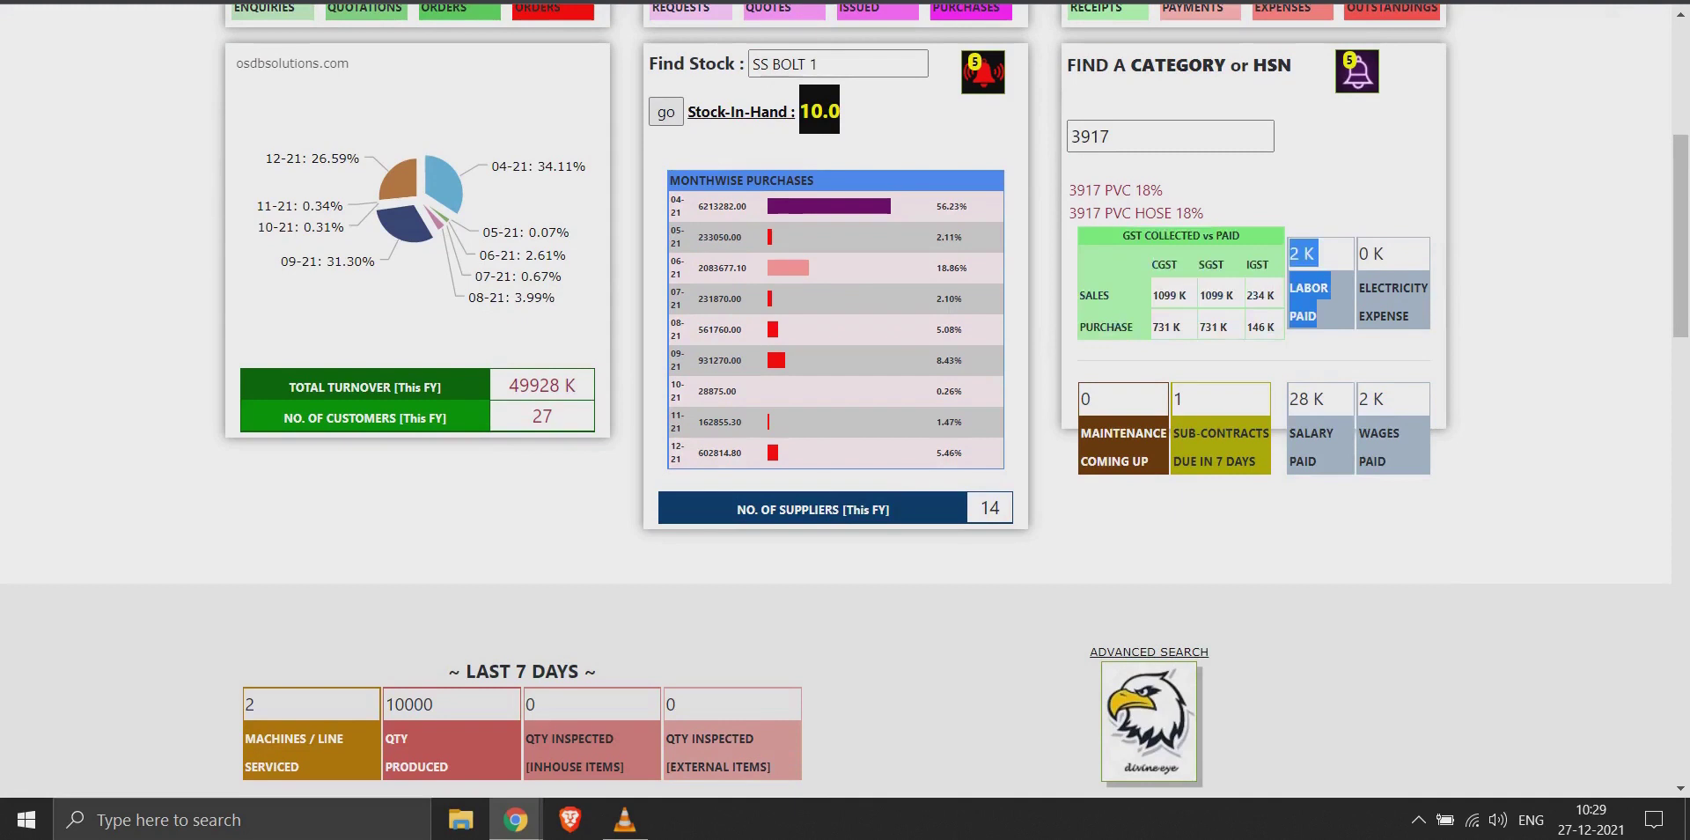
left_click_drag(1360, 253, 1408, 318)
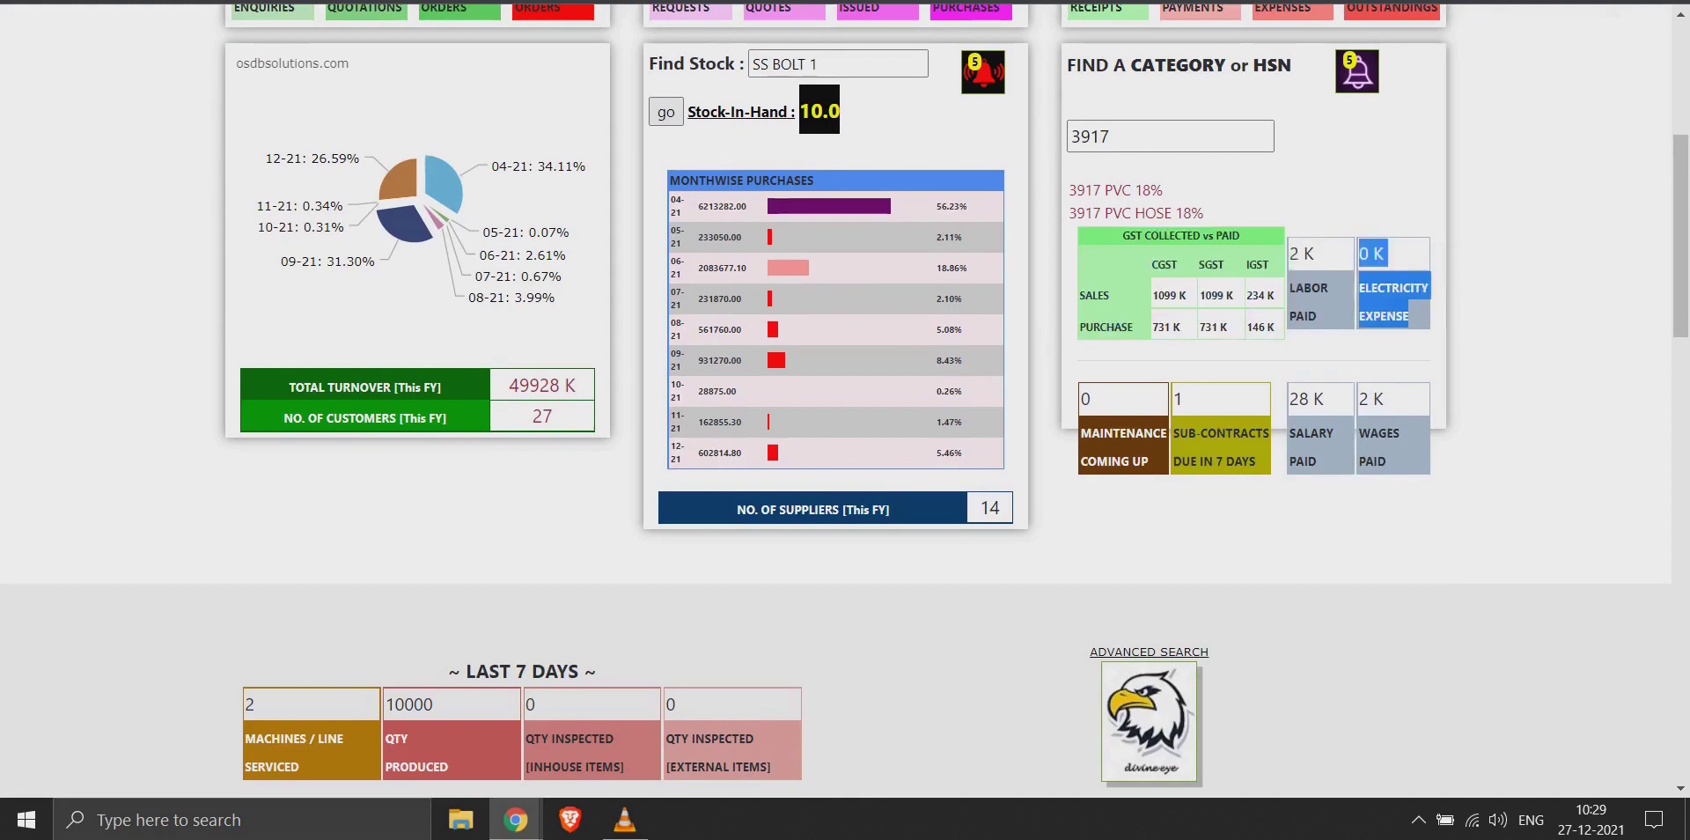
left_click(1408, 318)
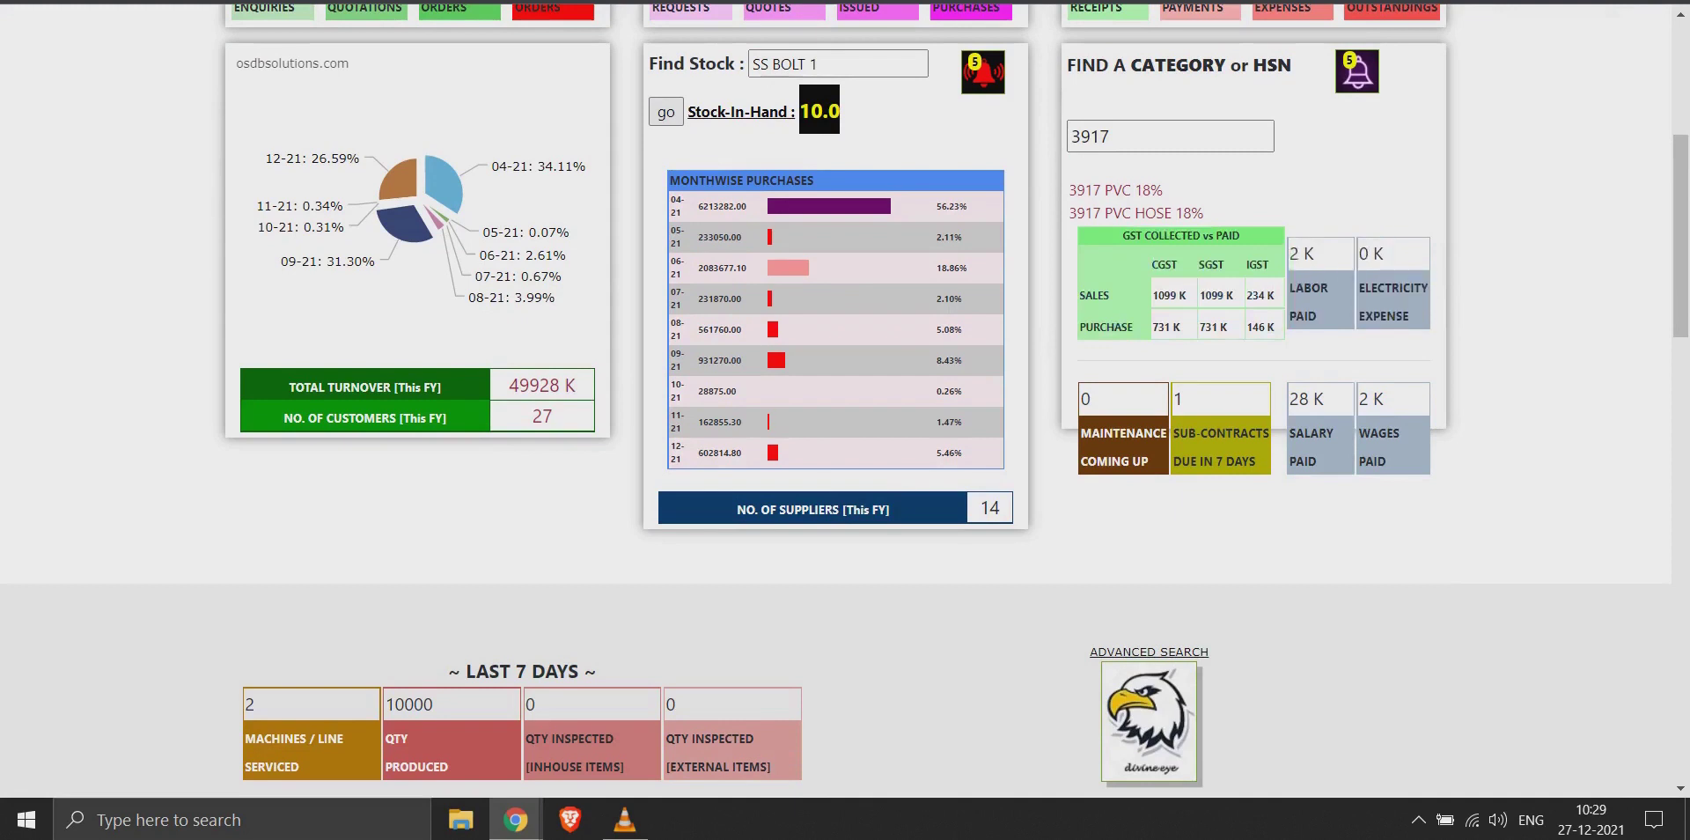
Step: Review the tiles for upcoming maintenance, sub-contracts due in 7 days, salary paid and wages paid
left_click_drag(1082, 398, 1144, 453)
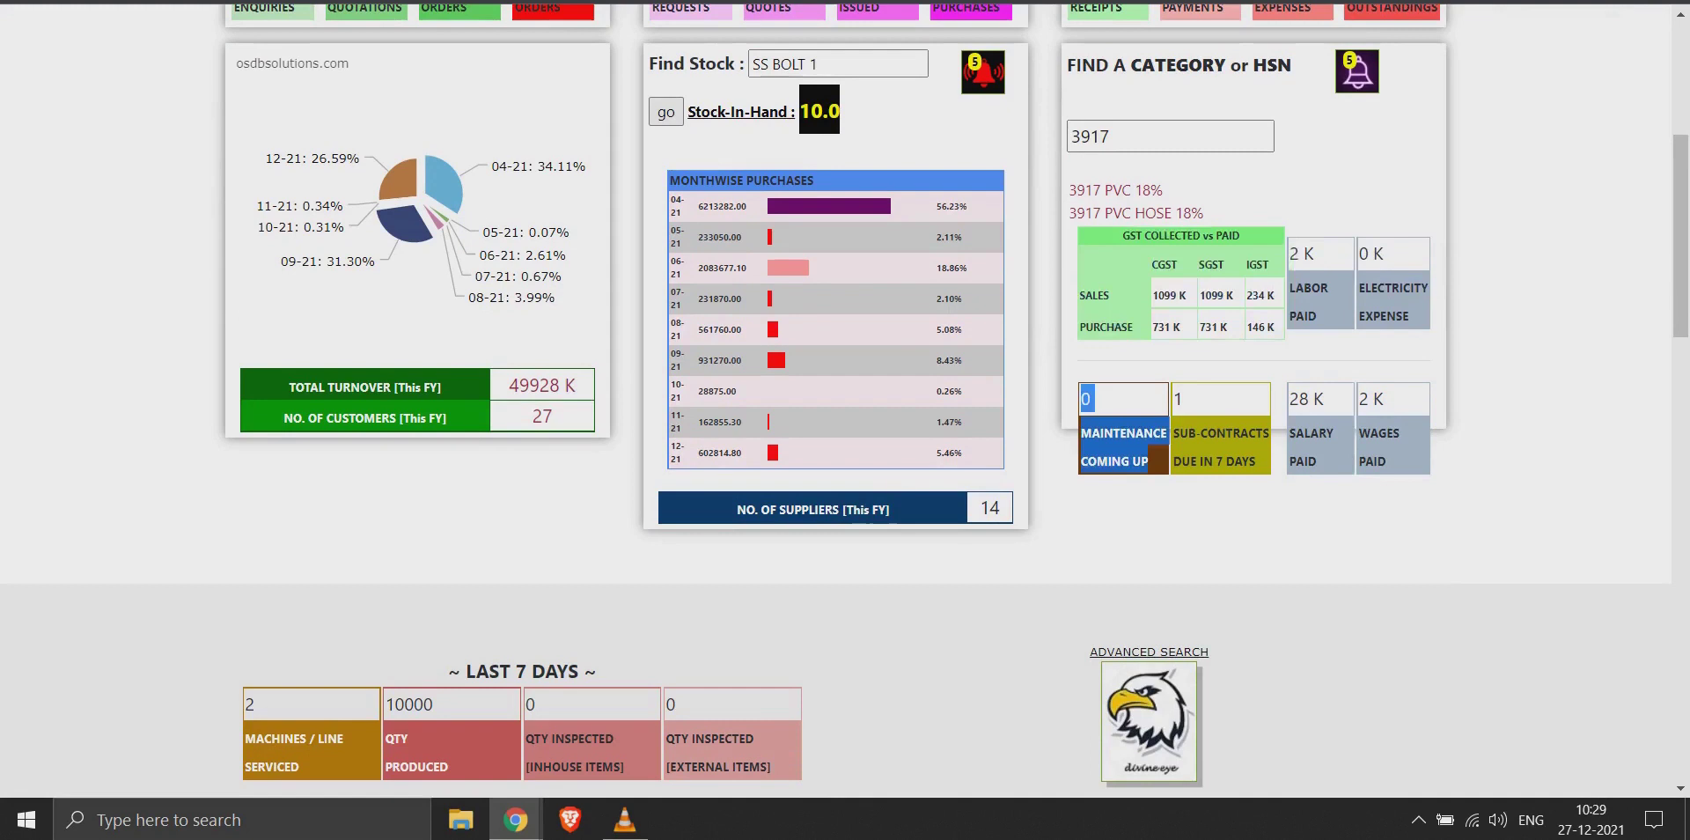
left_click_drag(1173, 398, 1256, 462)
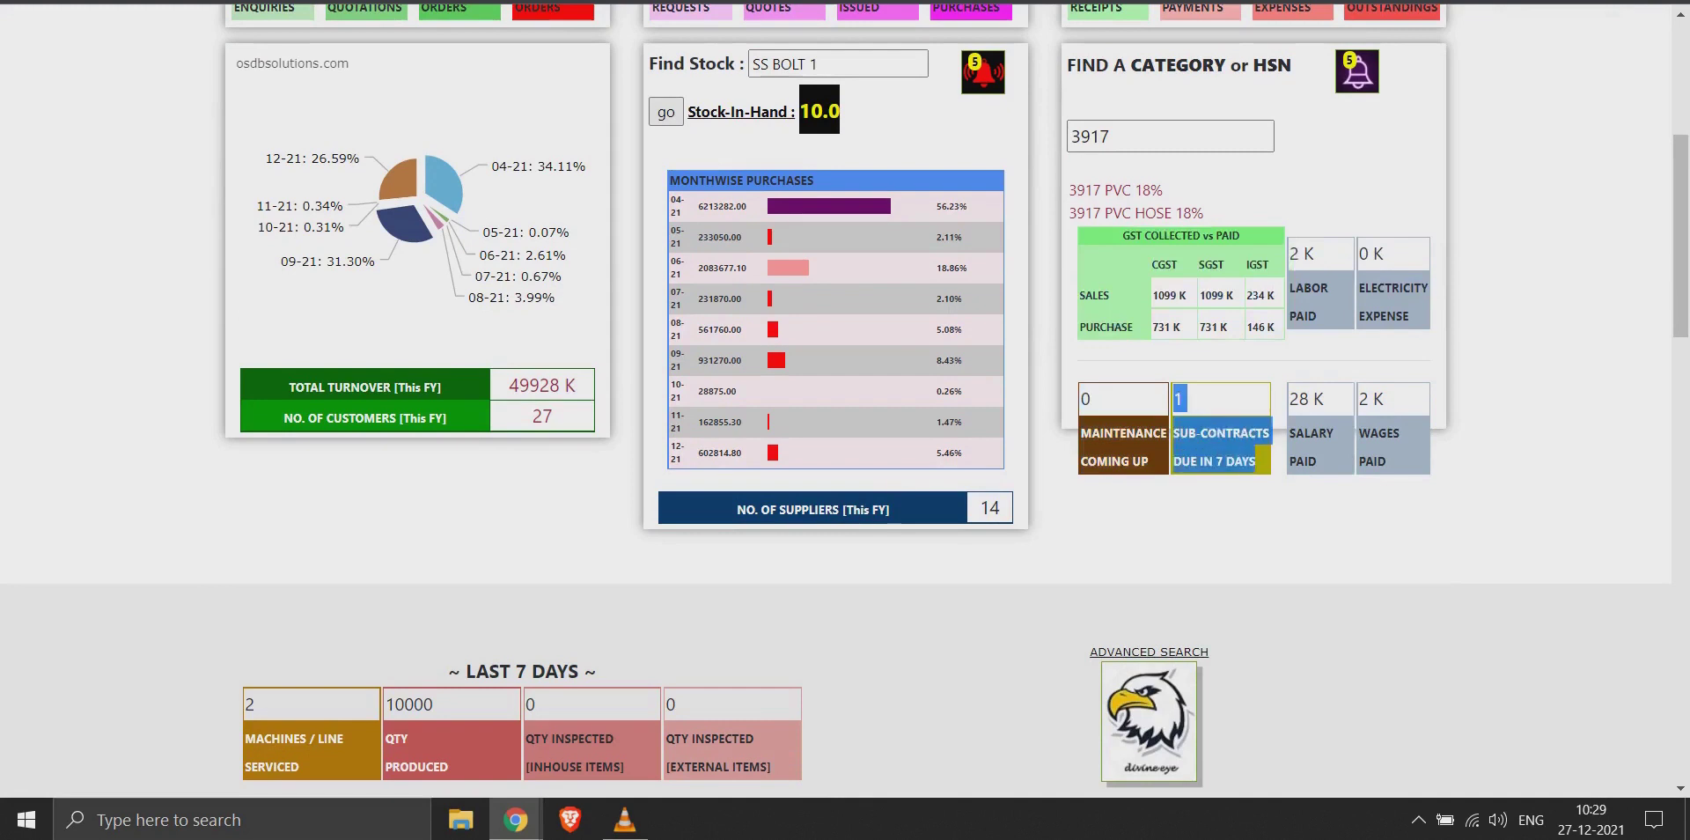
left_click_drag(1288, 398, 1318, 462)
left_click(1360, 401)
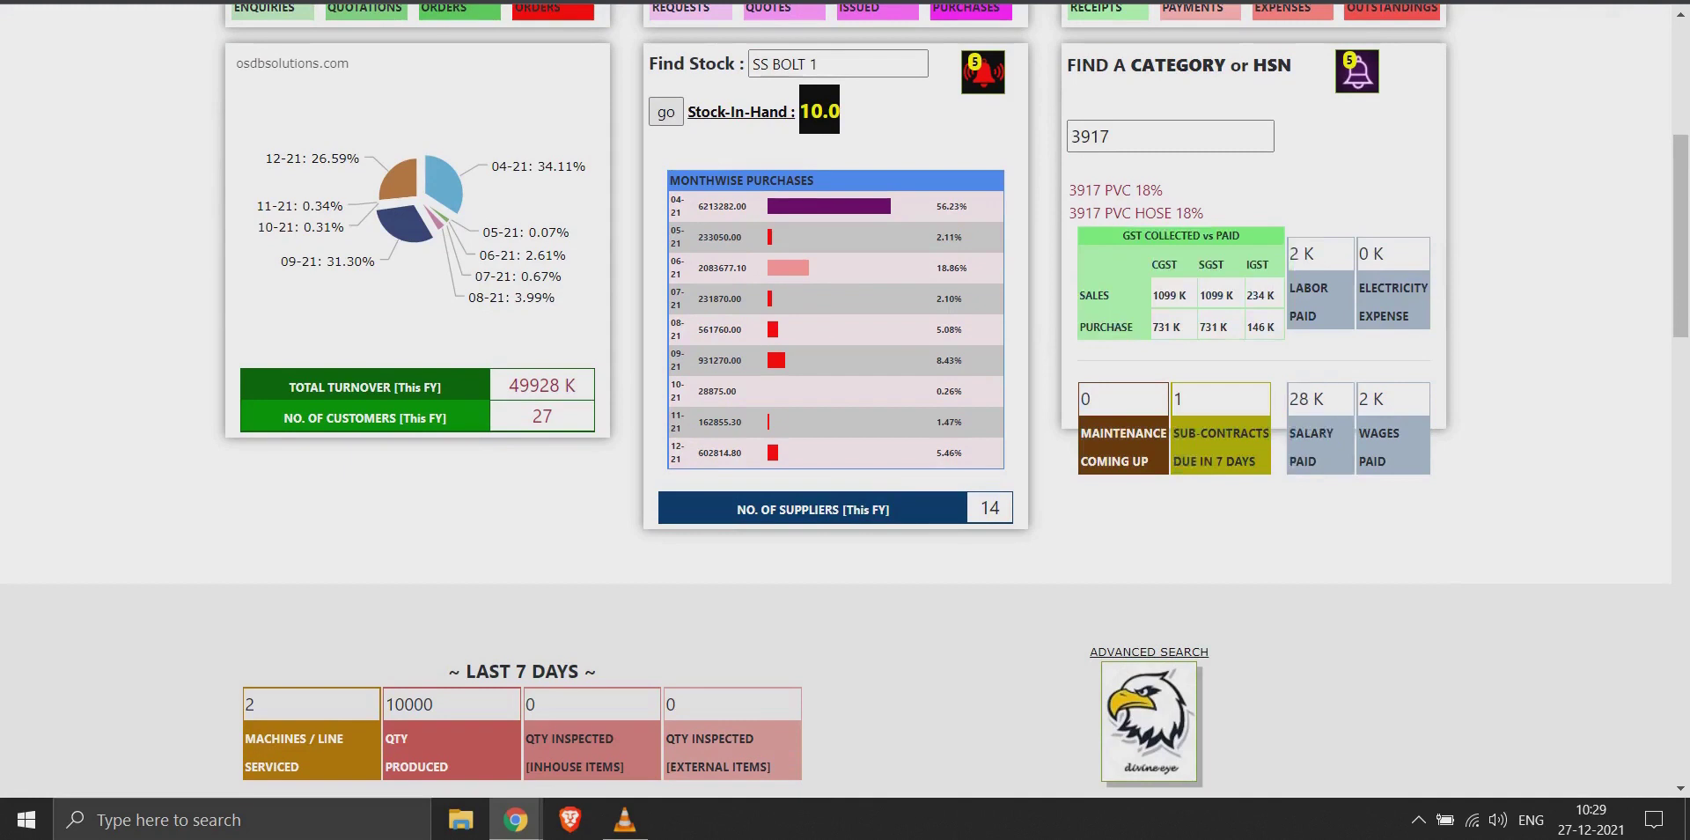
left_click_drag(1359, 402, 1387, 462)
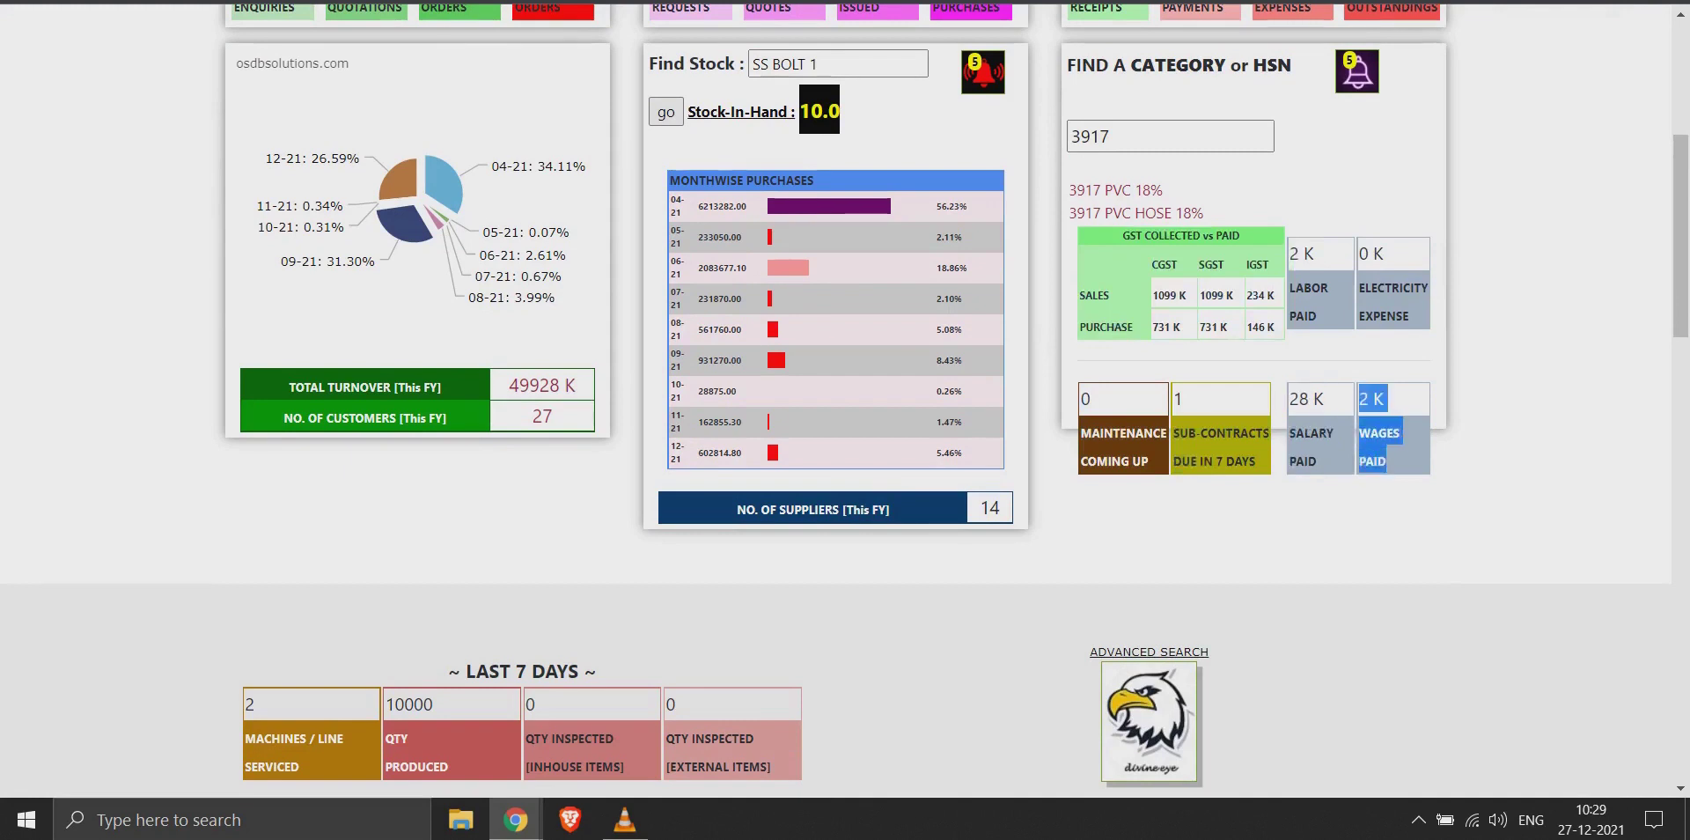
Step: Review the last 7 days' figures for machines serviced, quantity produced, and in-house and external items inspected
scroll(845, 396, "down", 4)
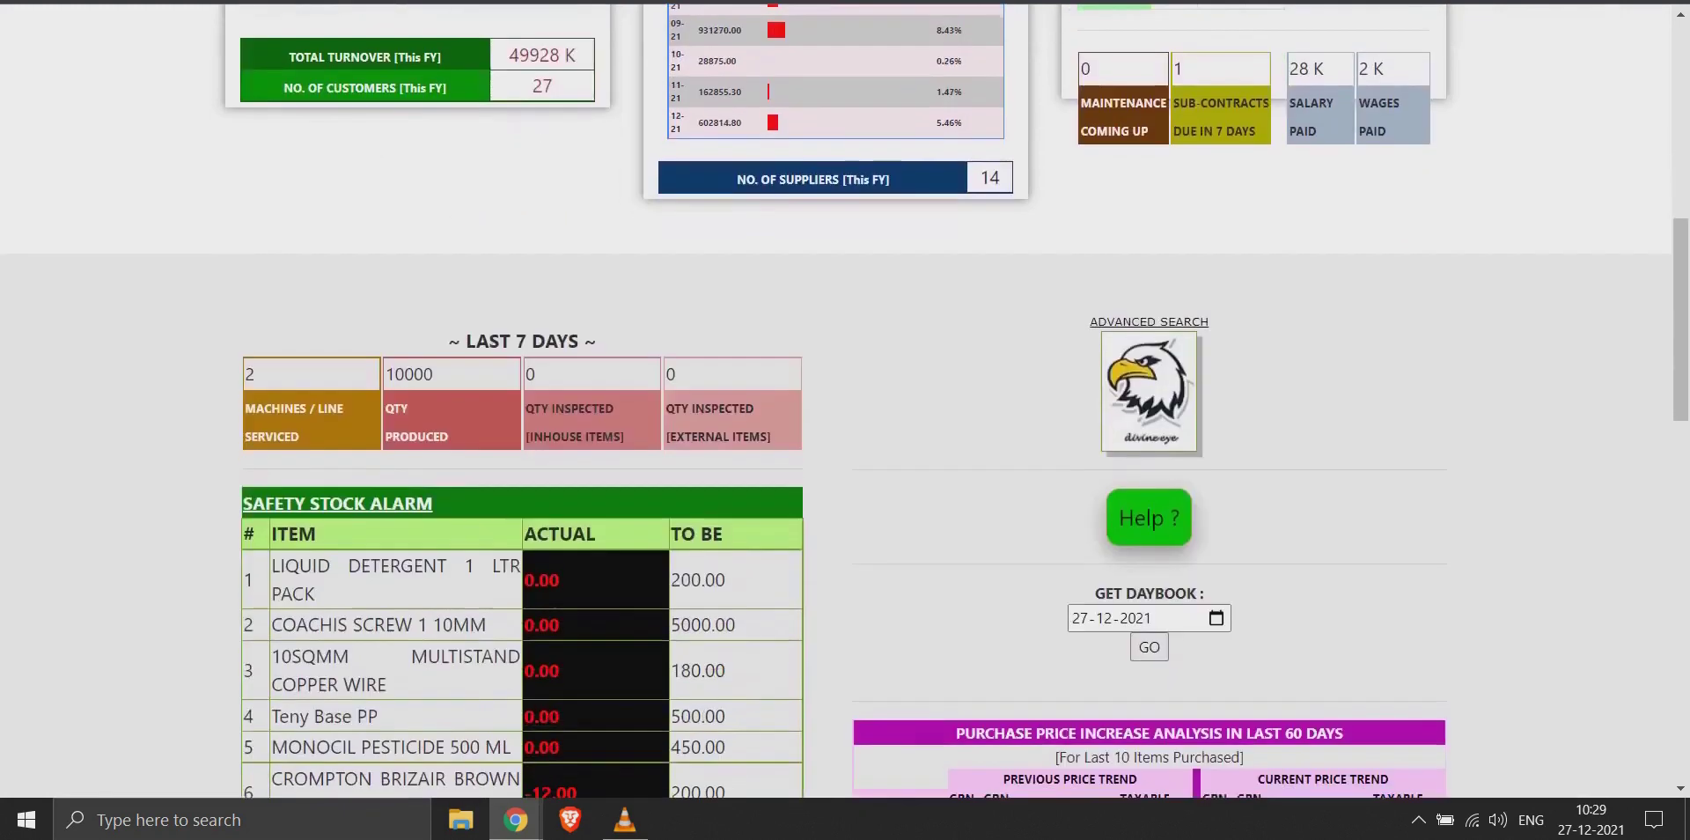
left_click_drag(461, 342, 596, 342)
left_click_drag(245, 368, 291, 437)
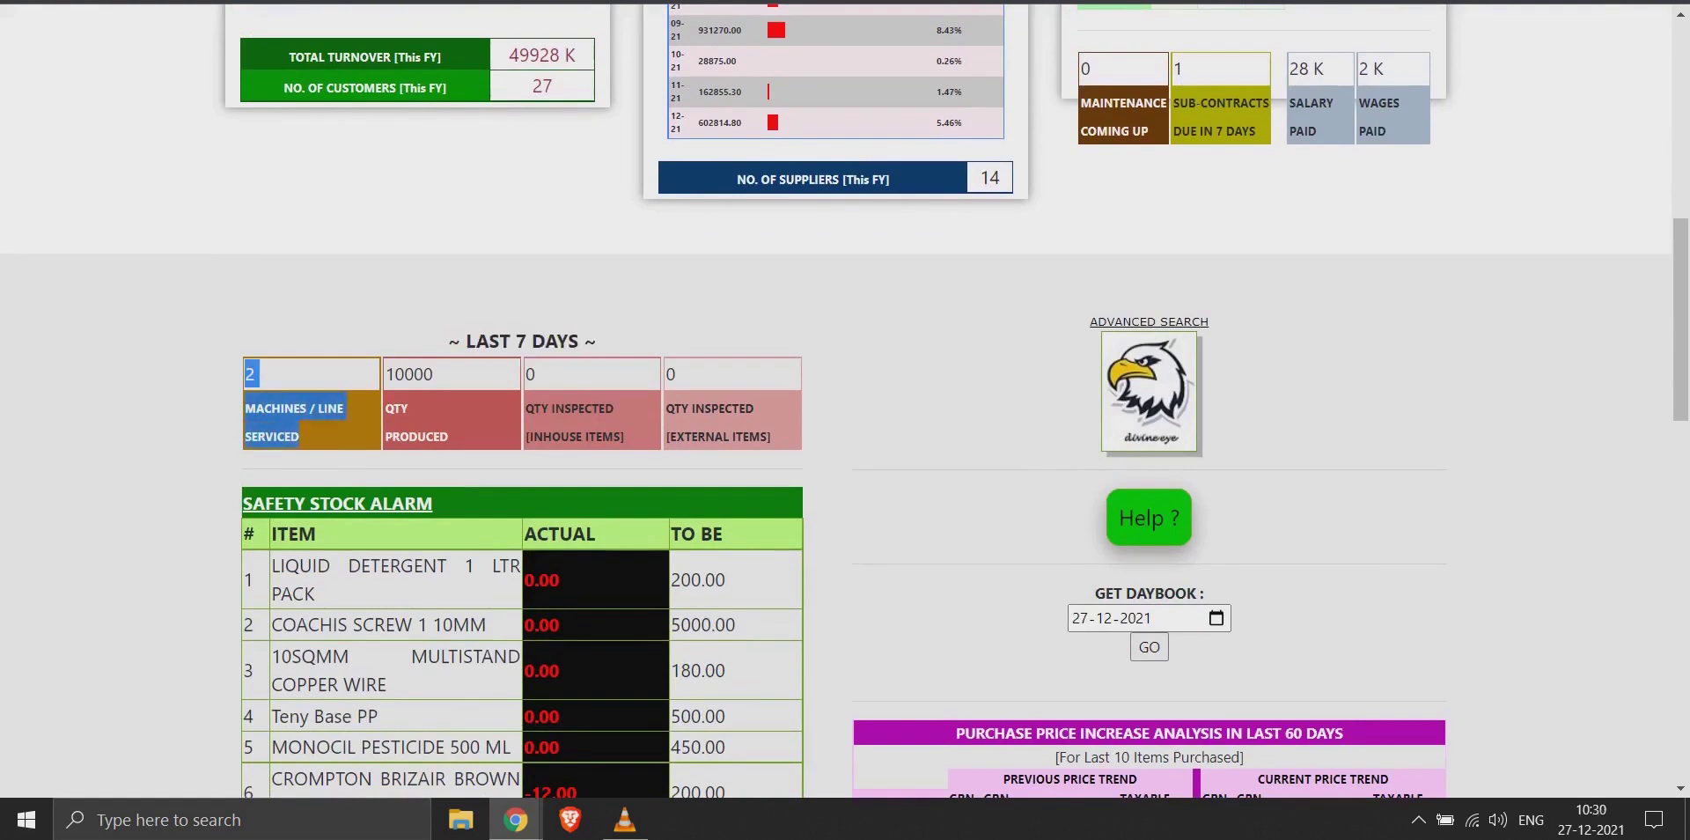
left_click_drag(385, 367, 448, 437)
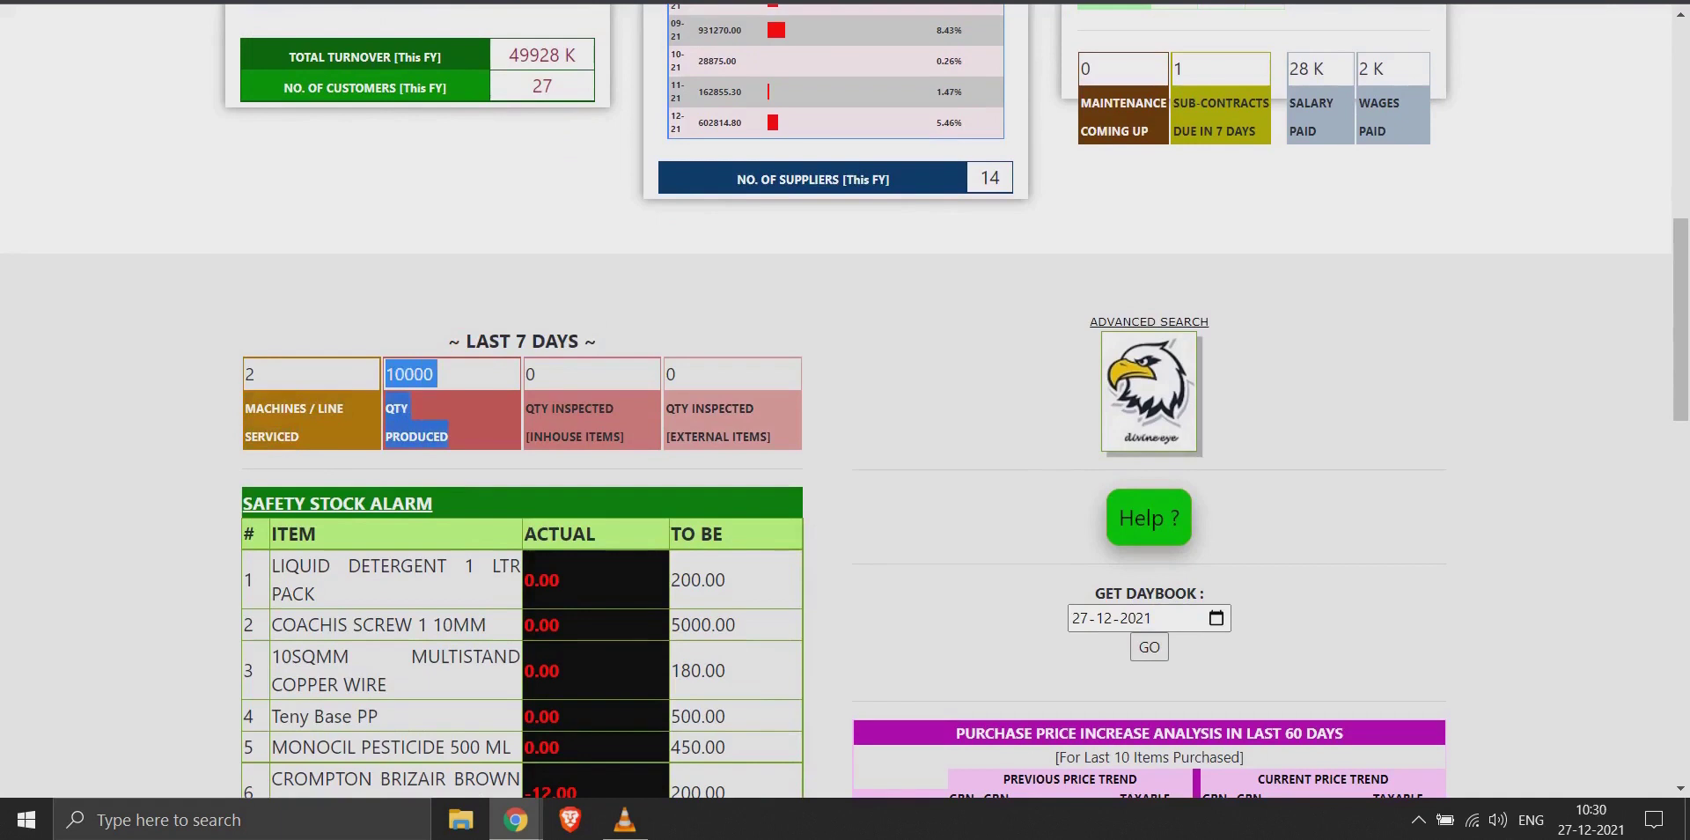
left_click(527, 373)
left_click_drag(527, 373, 771, 440)
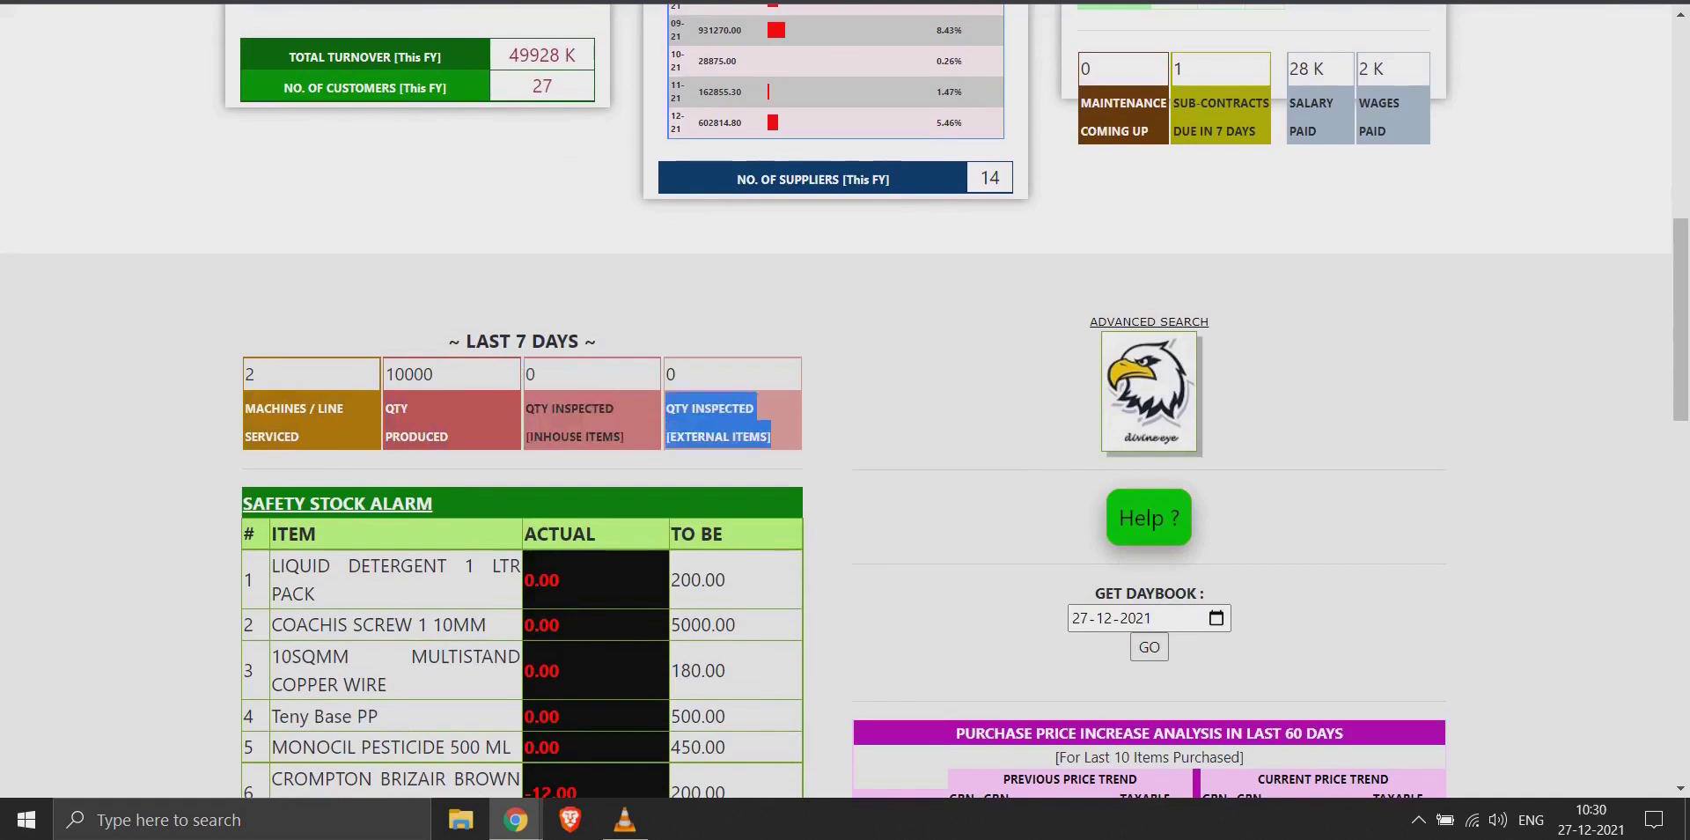
left_click(771, 440)
Step: Examine the Safety Stock Alarm table, comparing each item's actual stock with its required level
scroll(771, 440, "down", 4)
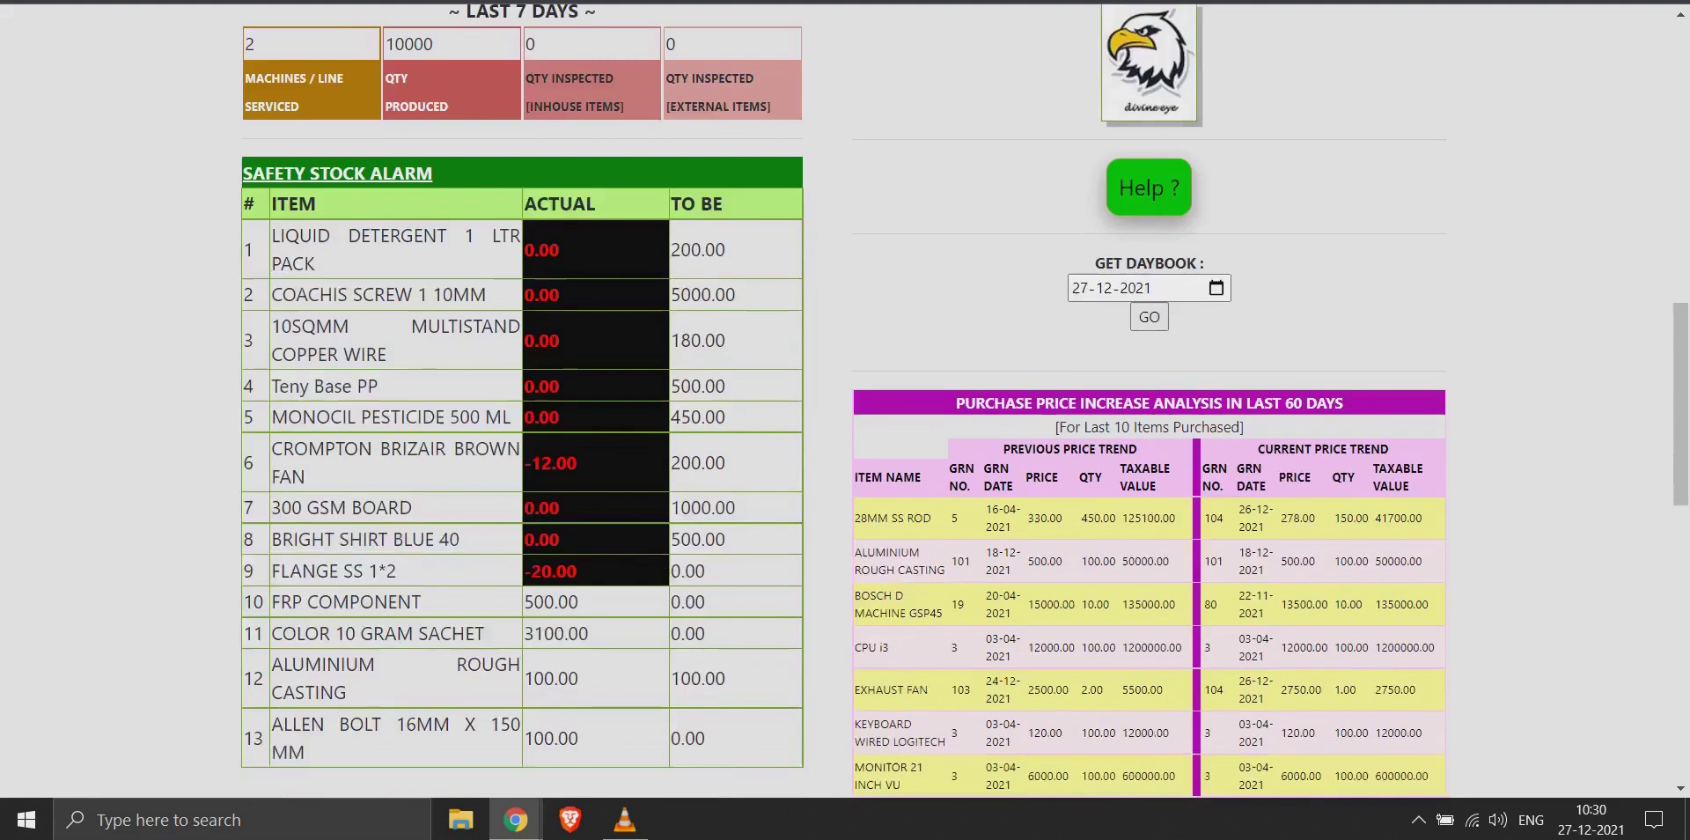
left_click_drag(264, 174, 709, 743)
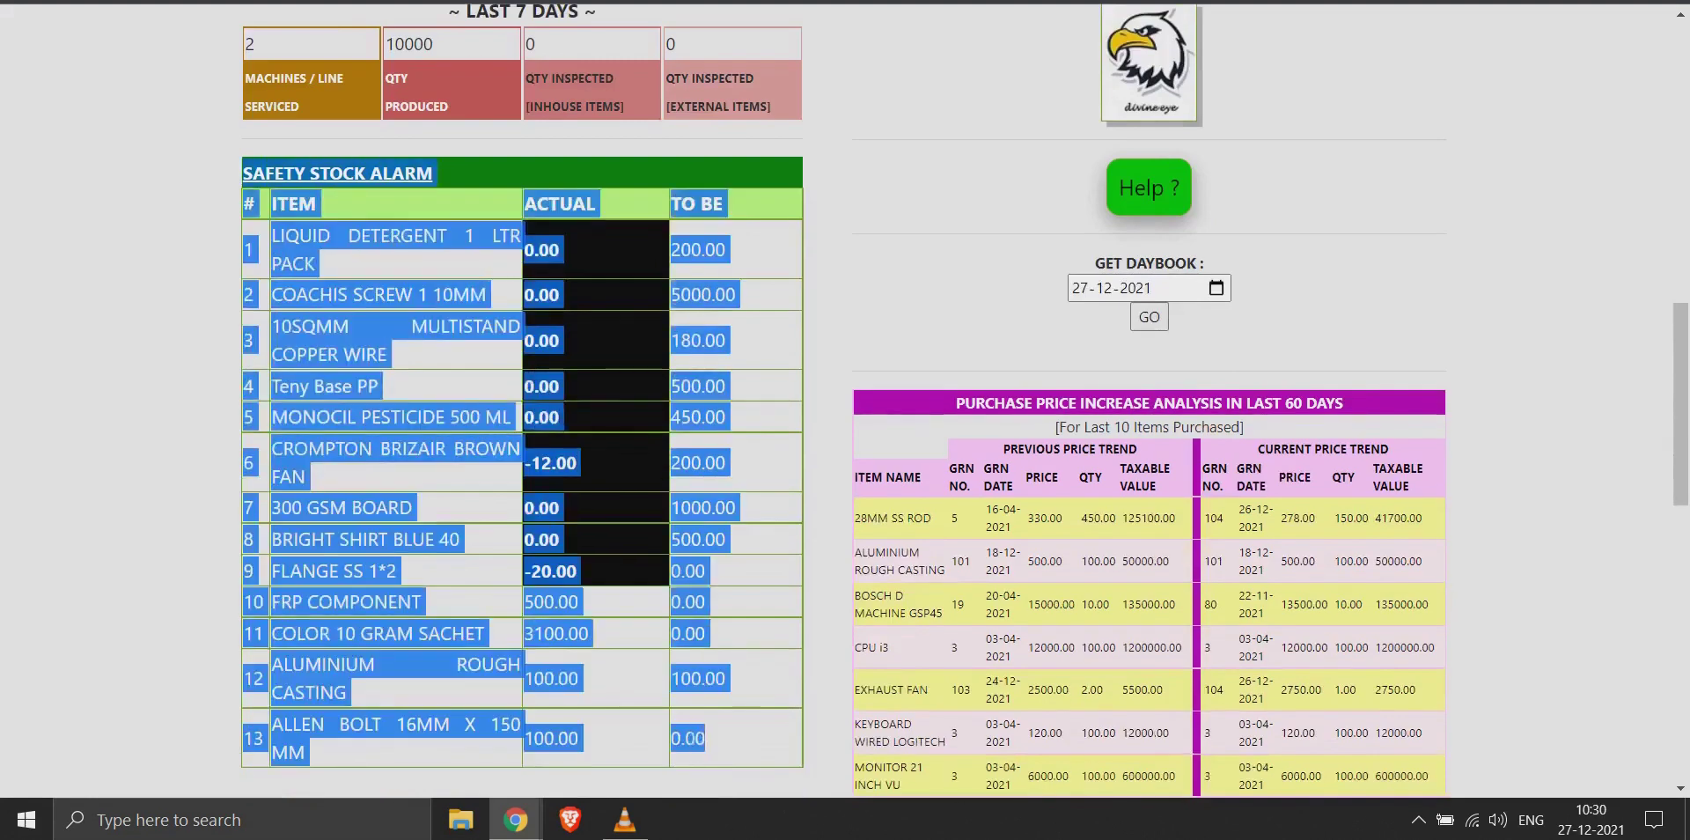
left_click(695, 739)
Step: Get the daybook for 11-12-2021, look through its transaction lists and return to the home dashboard
left_click(1216, 288)
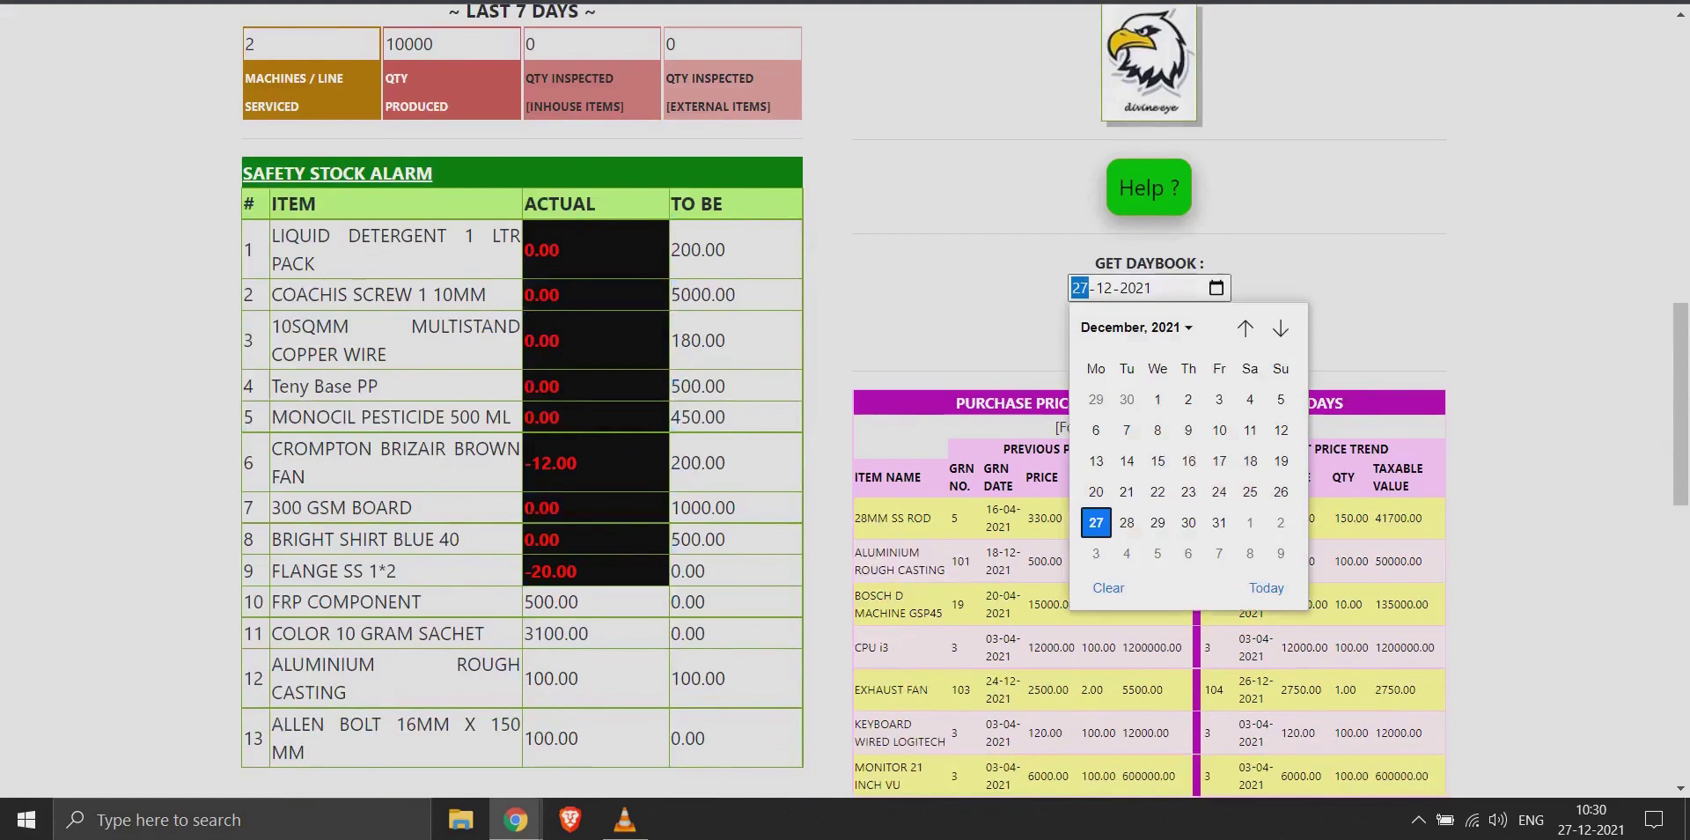
left_click(1250, 429)
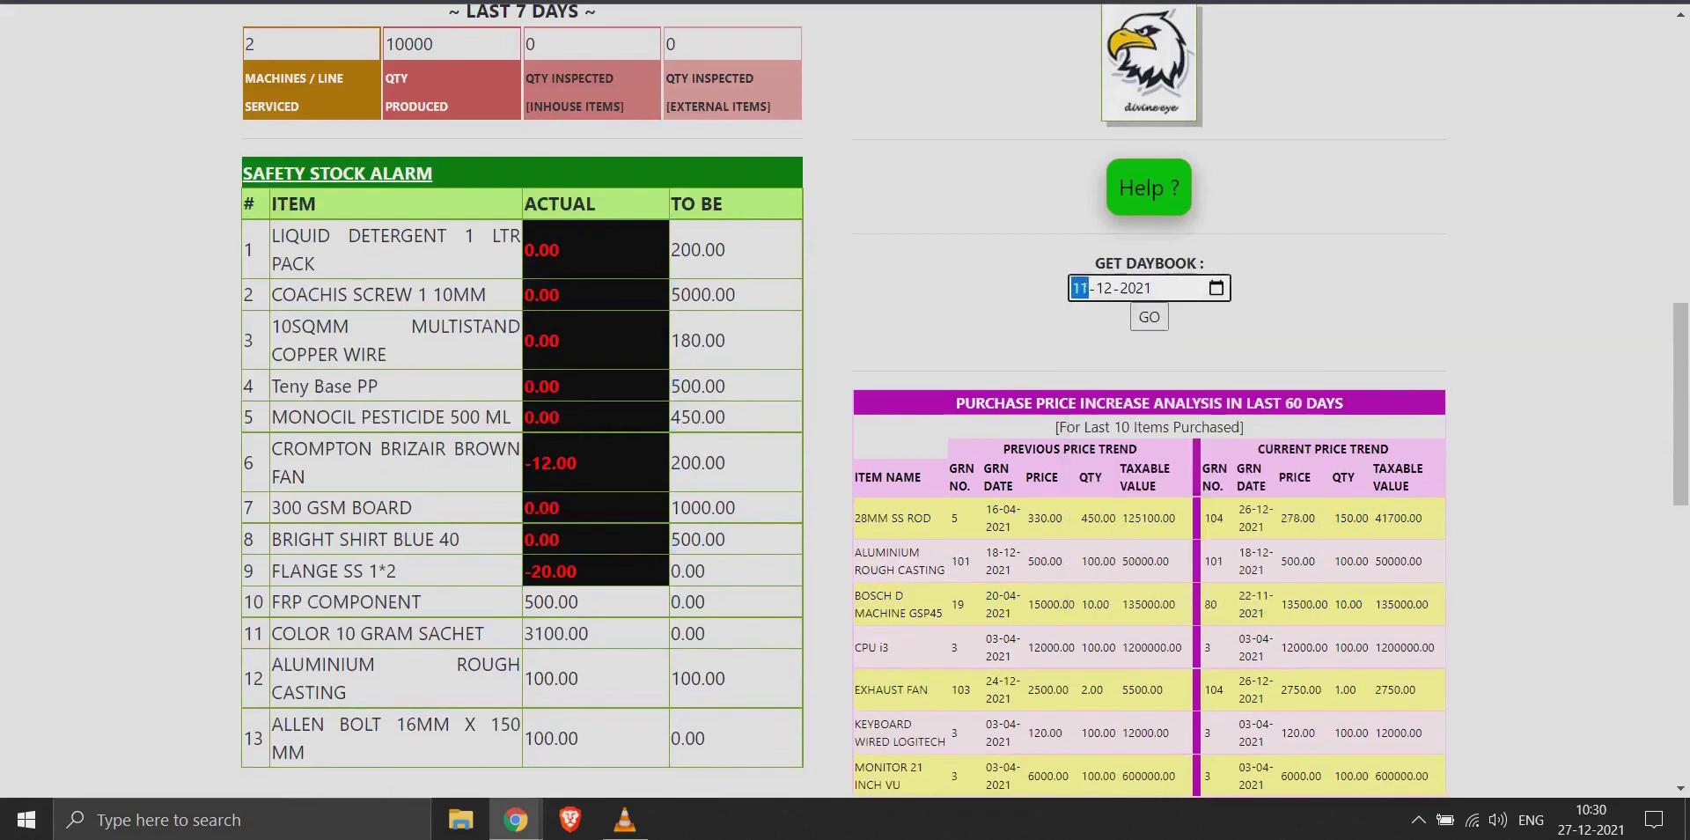
key("Return")
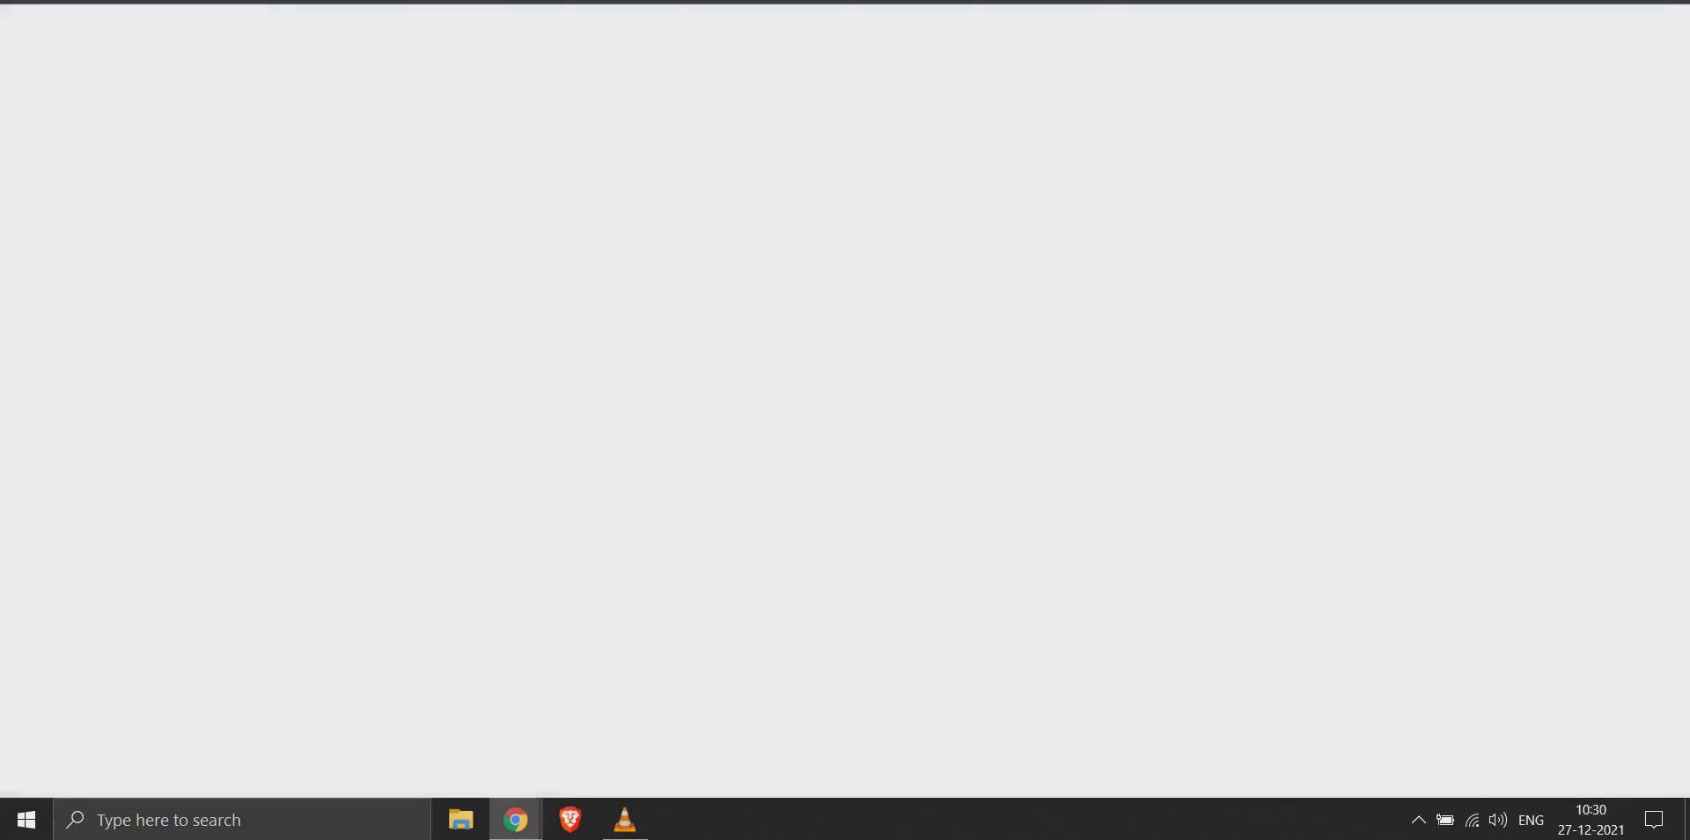
scroll(845, 392, "down", 15)
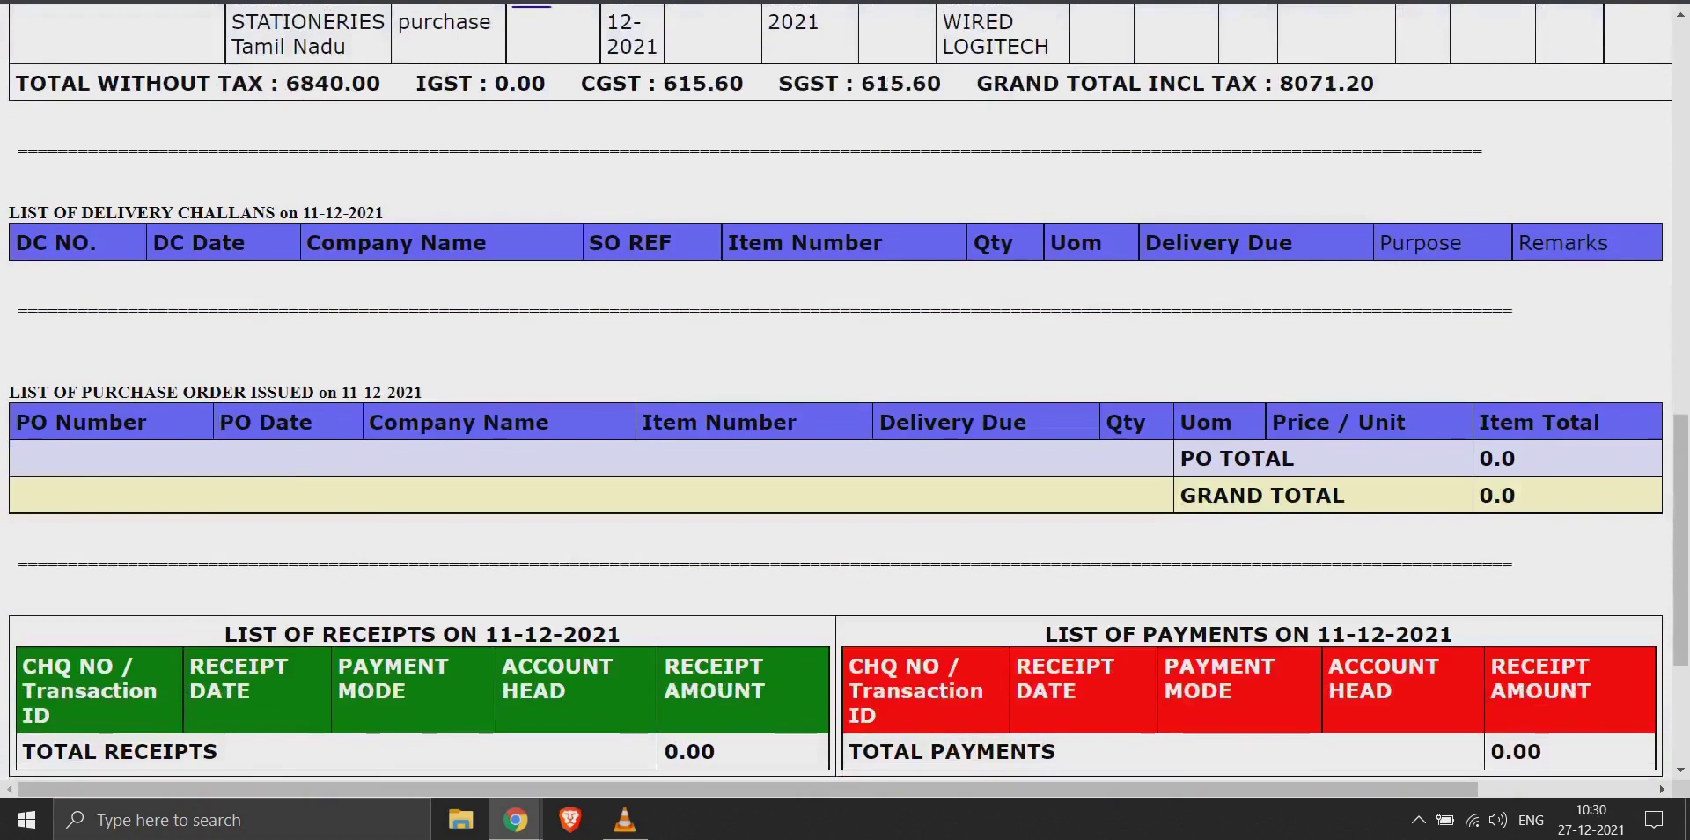
key("alt+Left")
Step: Examine the purchase price increase analysis of the last 60 days, comparing previous and current price trends
scroll(845, 396, "down", 3)
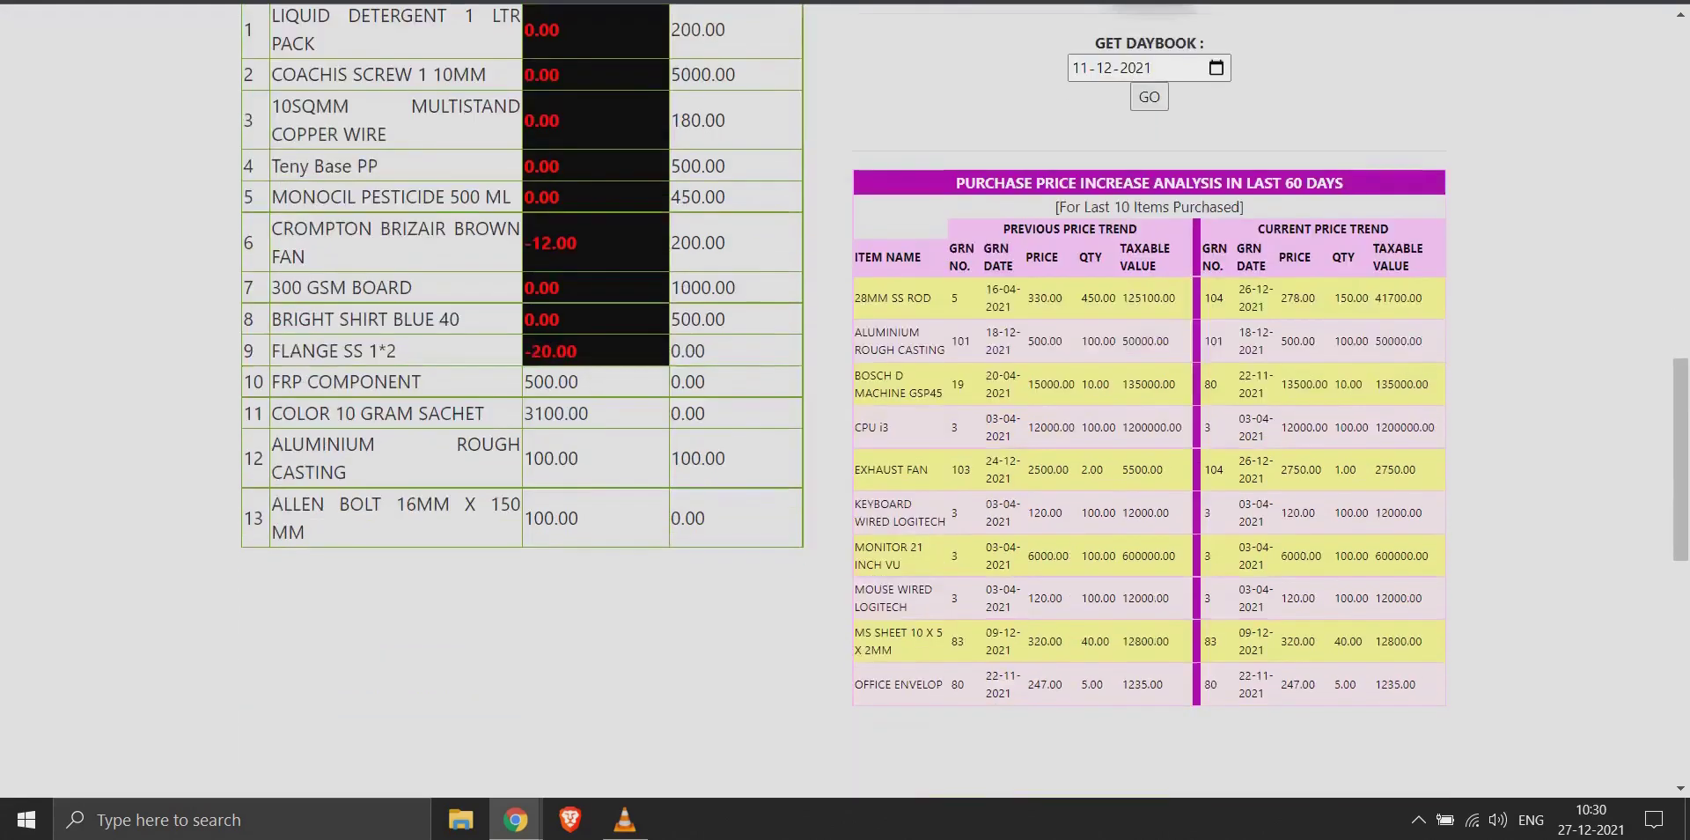
left_click_drag(958, 183, 1416, 687)
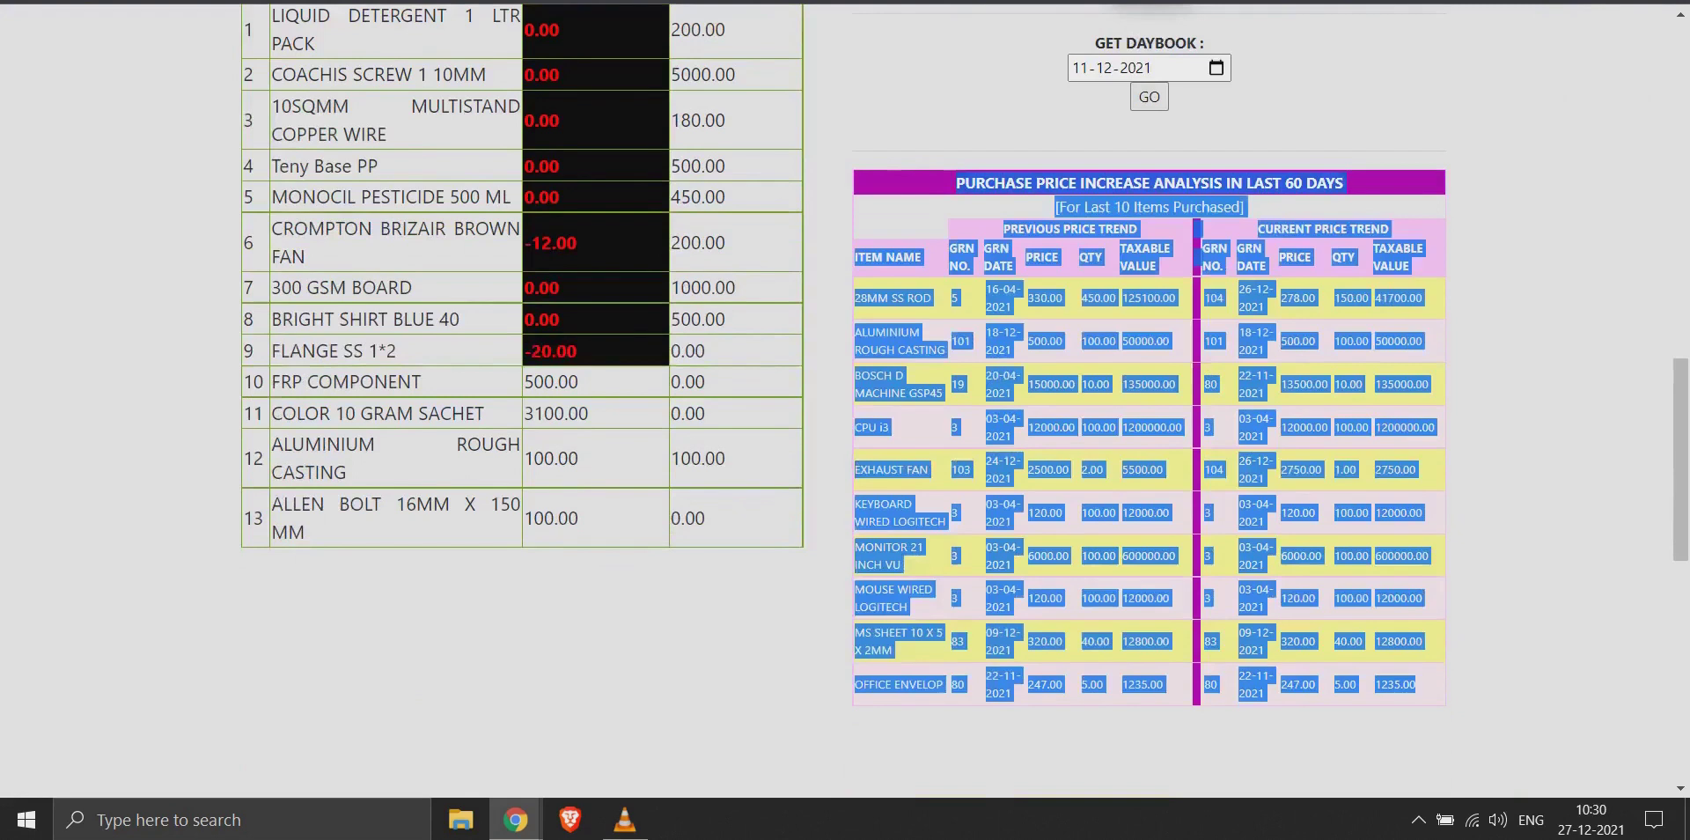
left_click(1408, 730)
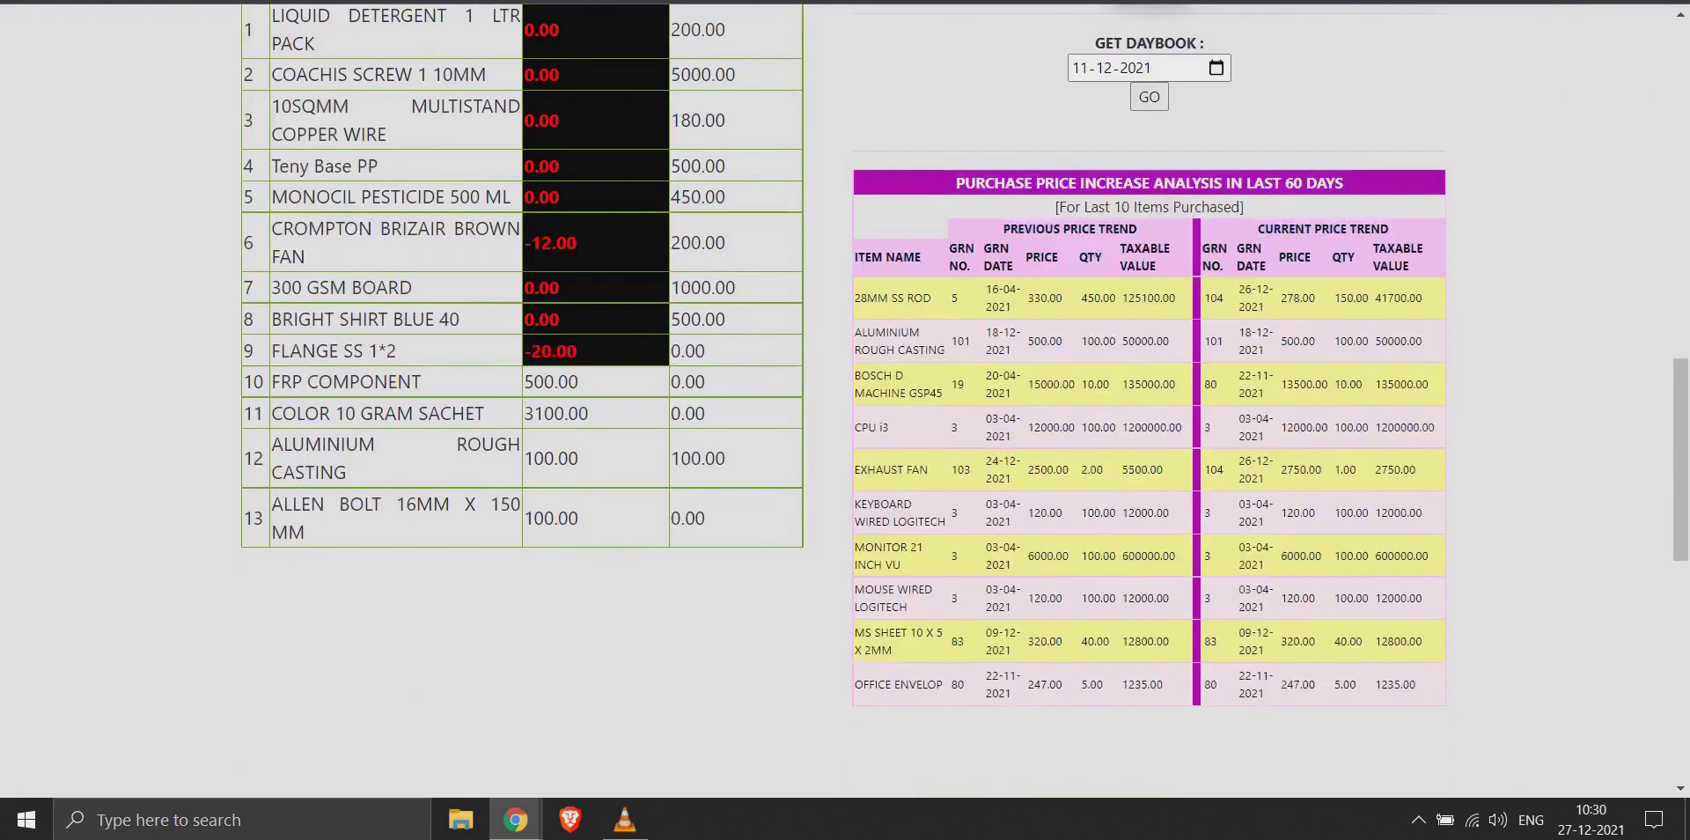
Step: Look over the whole home page, from the main module links to the lower module shortcuts and message board
scroll(892, 299, "up", 8)
scroll(845, 396, "down", 20)
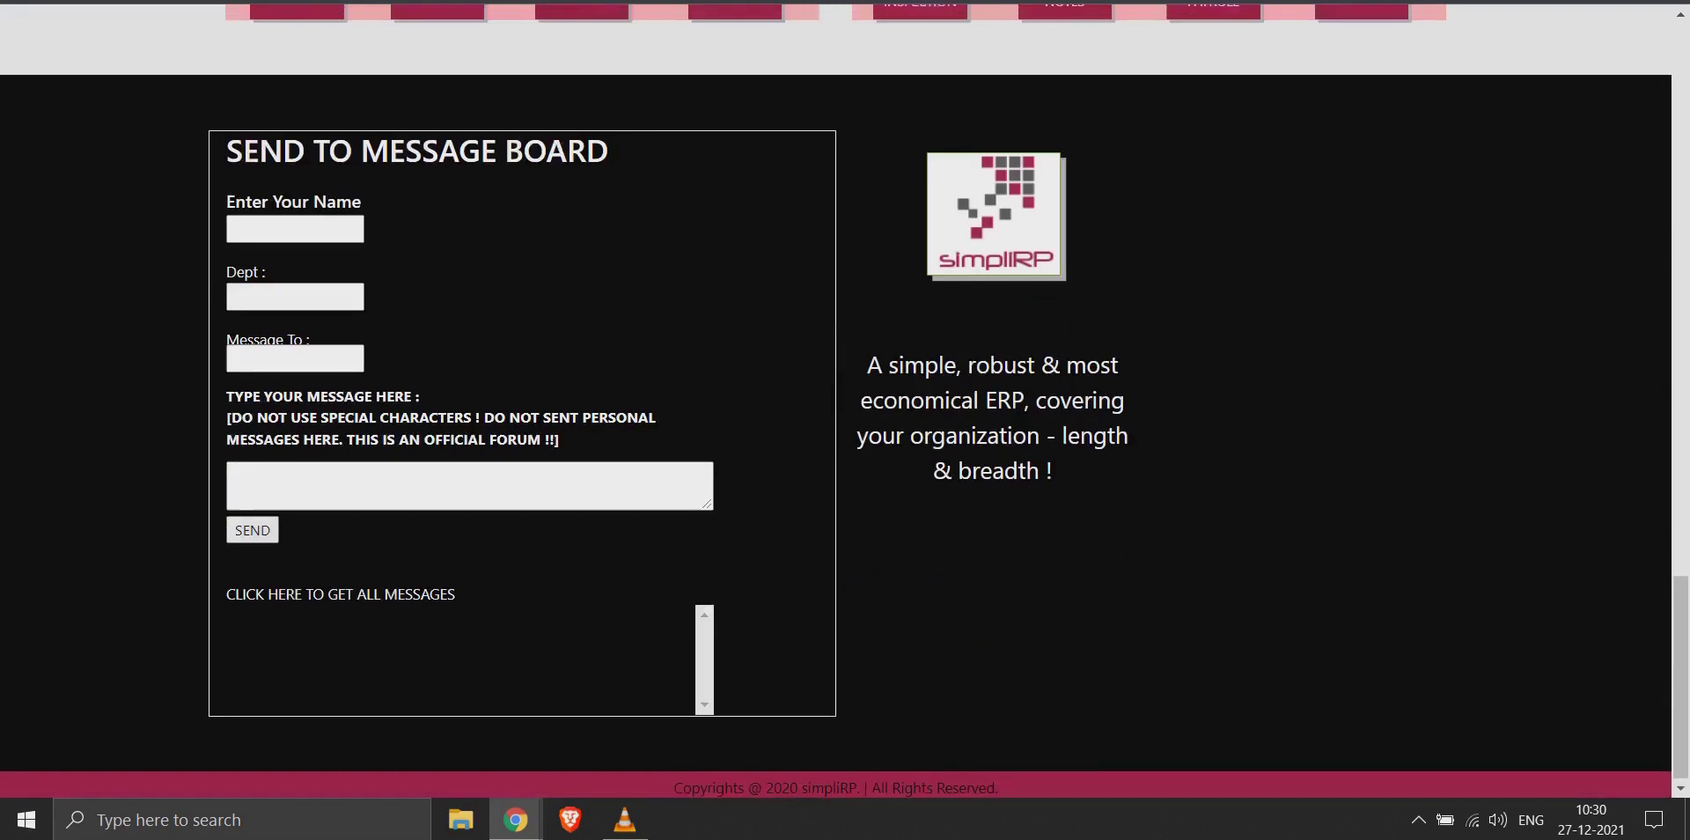
scroll(845, 396, "up", 7)
scroll(845, 397, "down", 7)
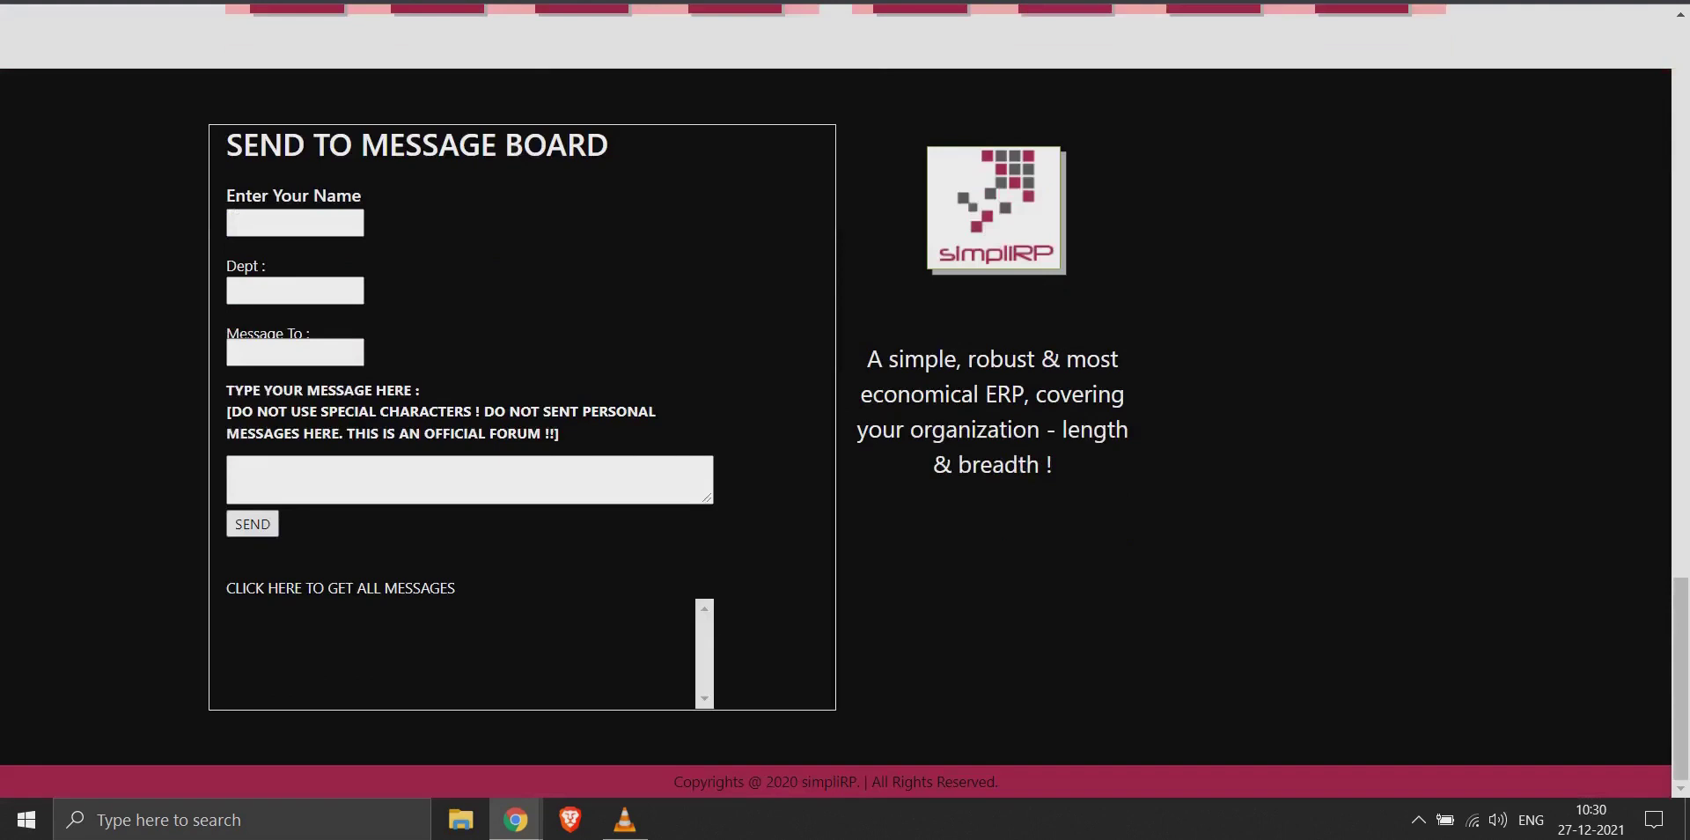
scroll(845, 396, "up", 1)
scroll(845, 396, "up", 20)
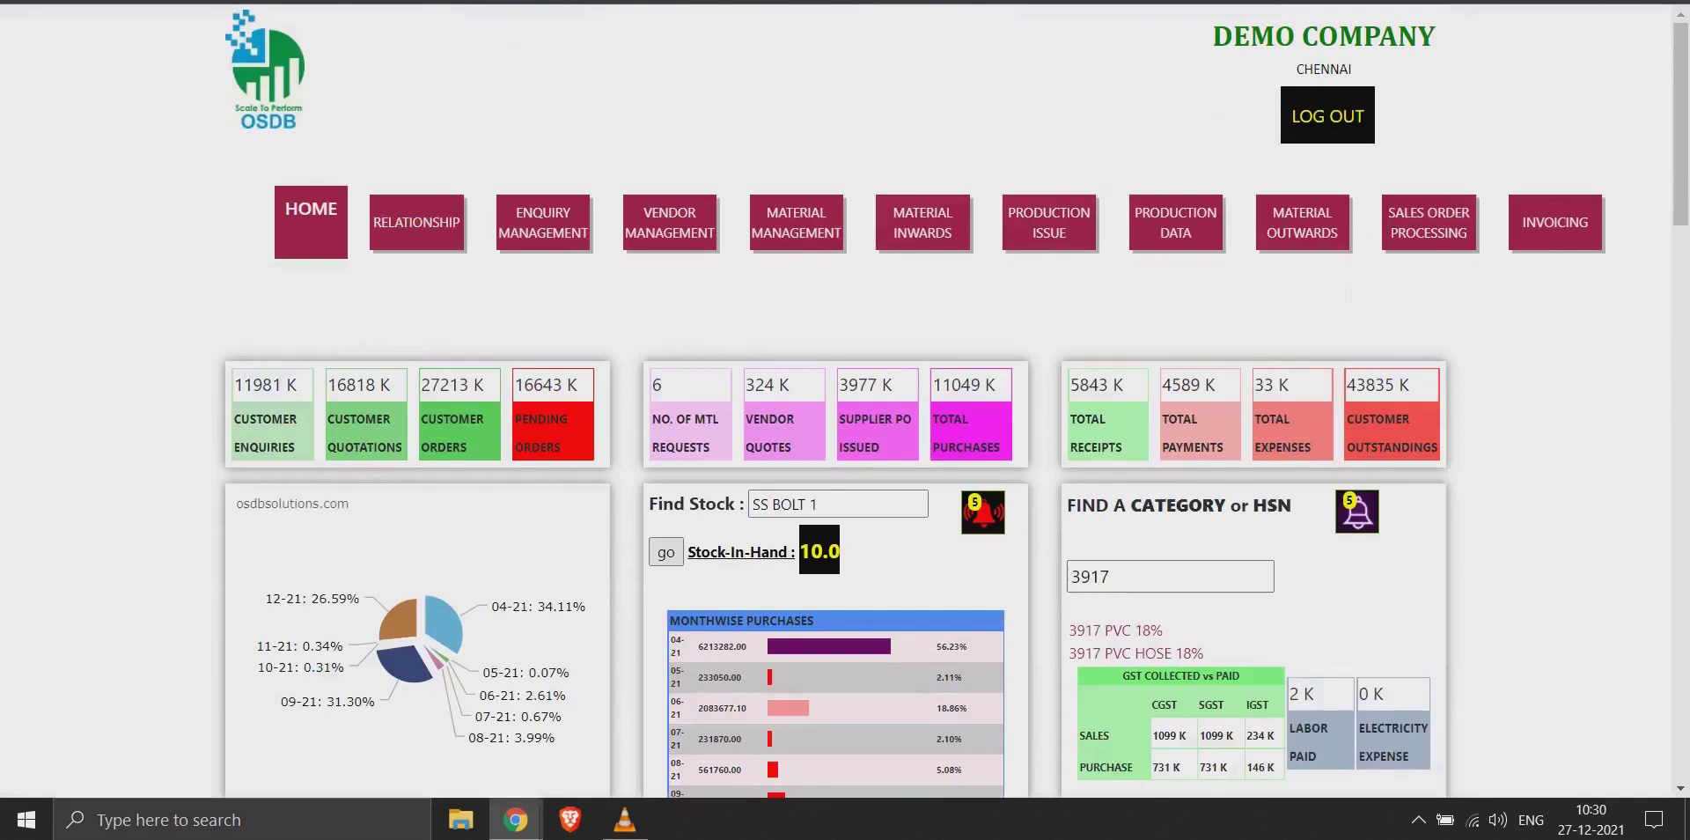
Step: Enter CEO as both the sender name and the department in the message board form
scroll(845, 396, "down", 20)
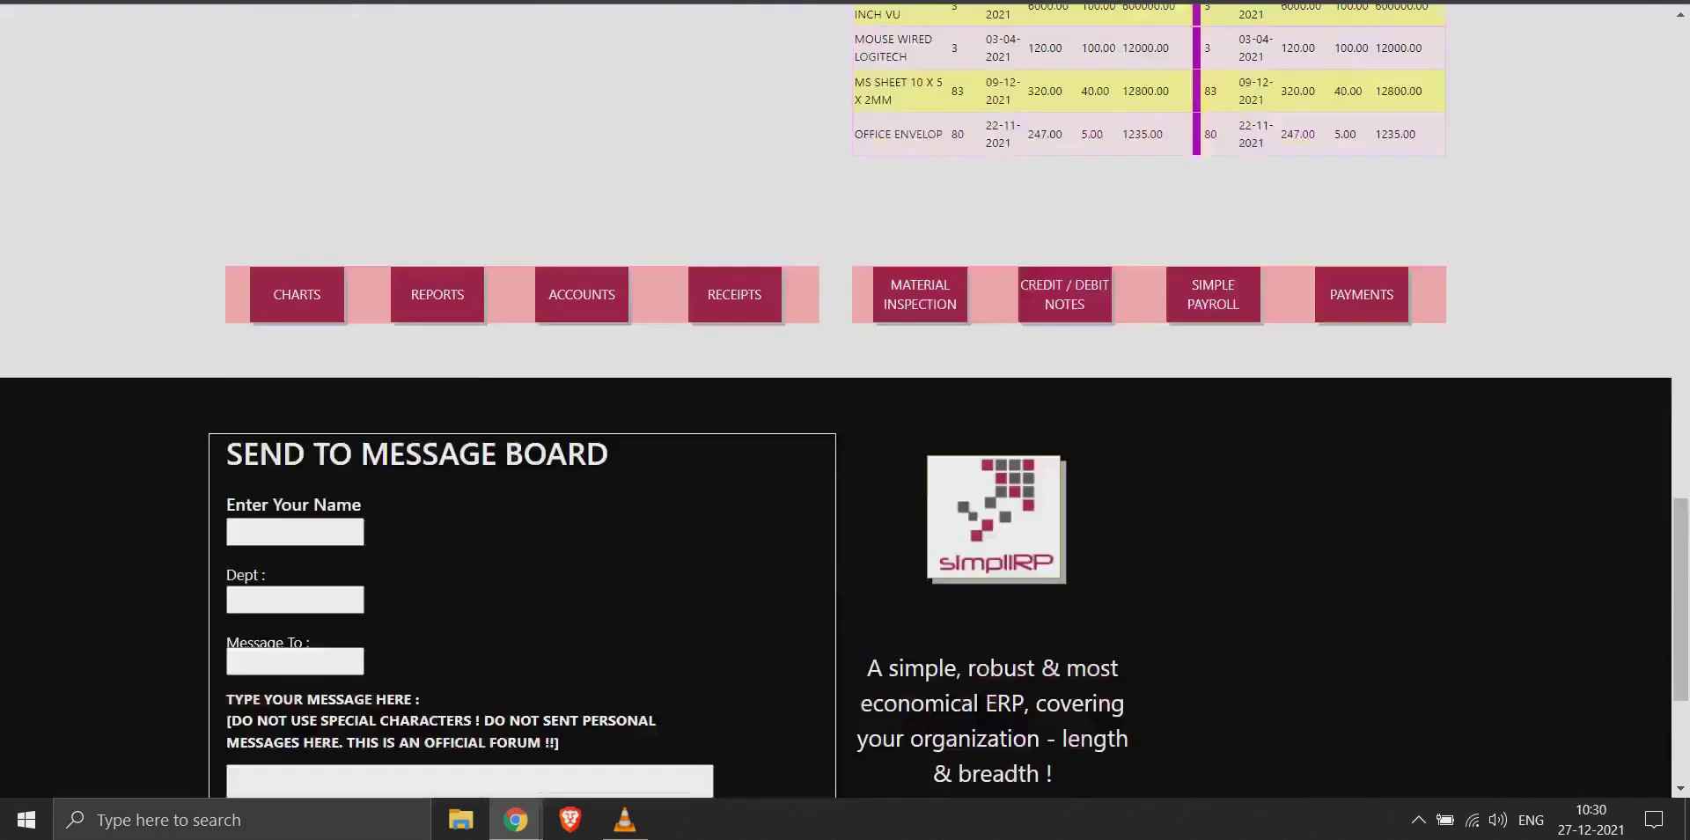
scroll(845, 396, "down", 4)
left_click(295, 223)
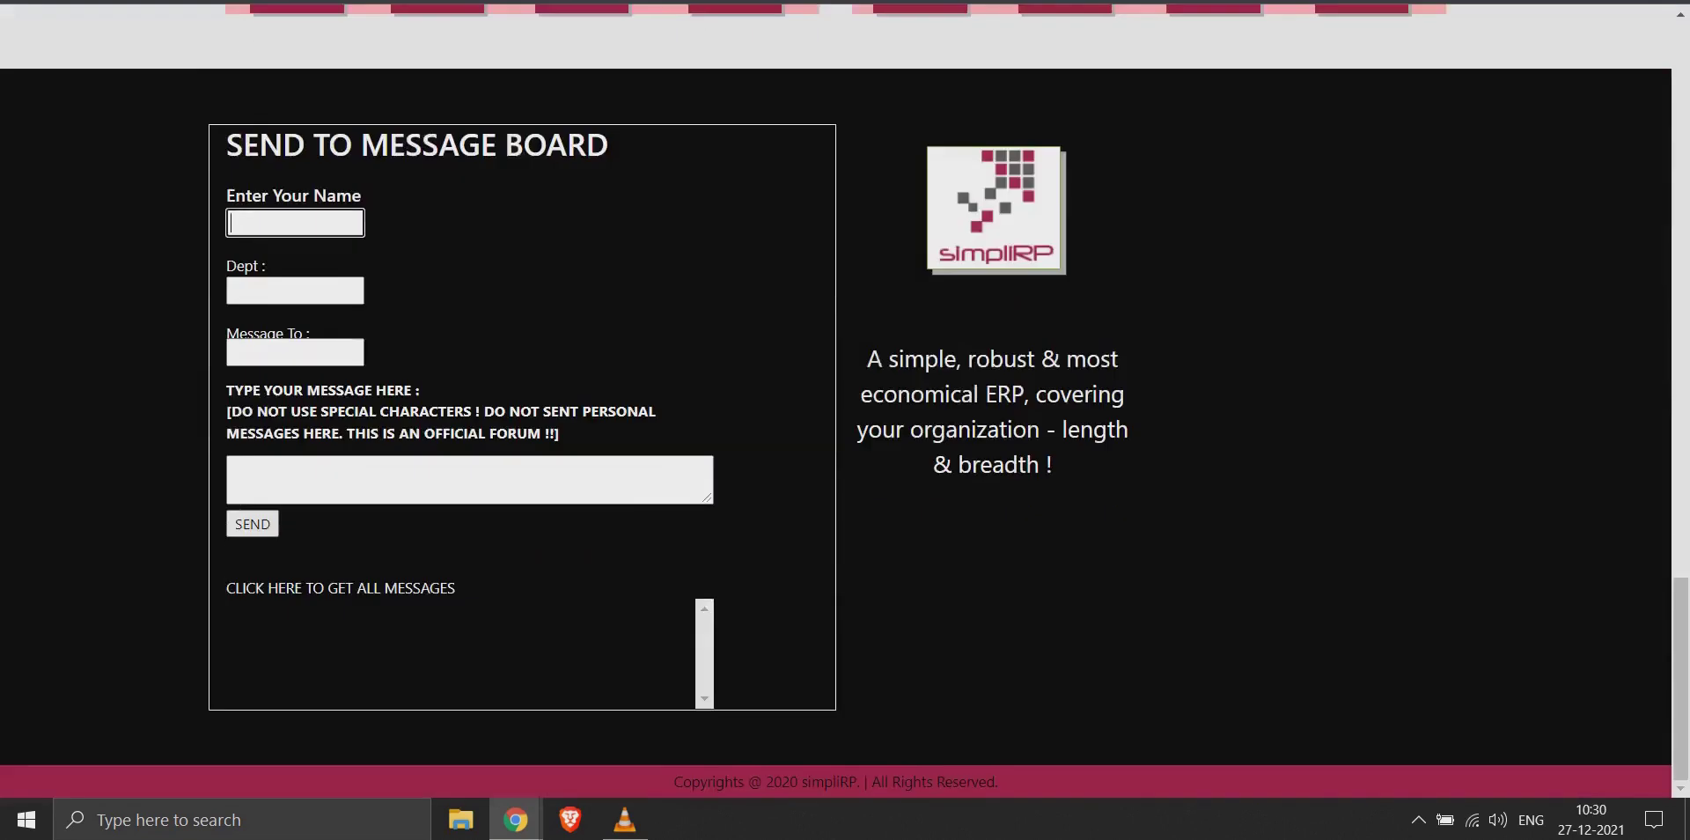
type("CEO")
key("Tab")
type("CEO")
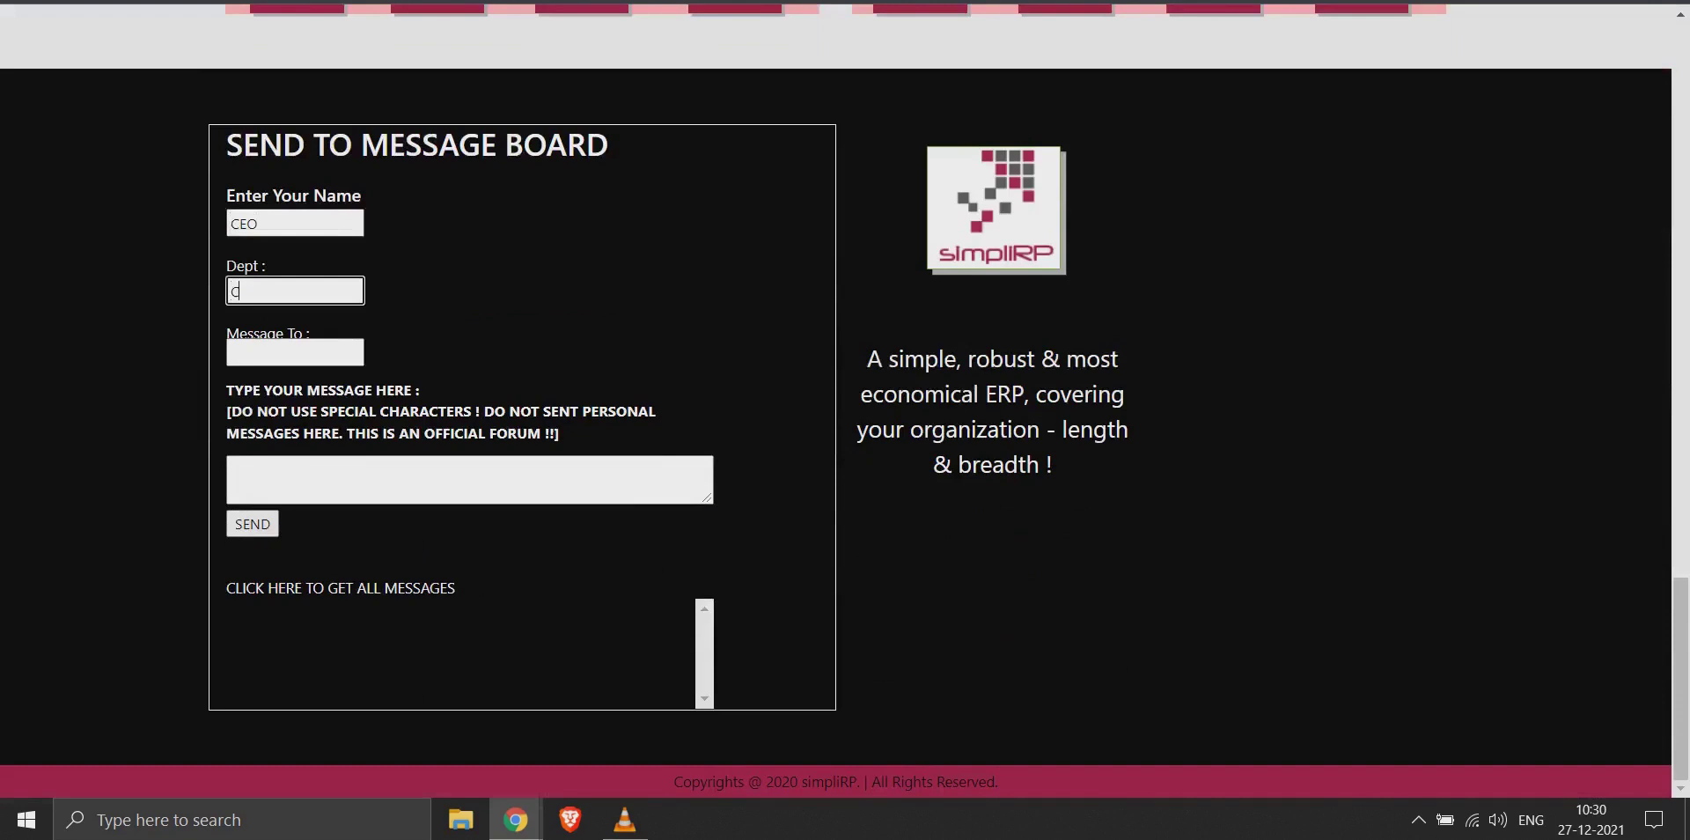
key("Tab")
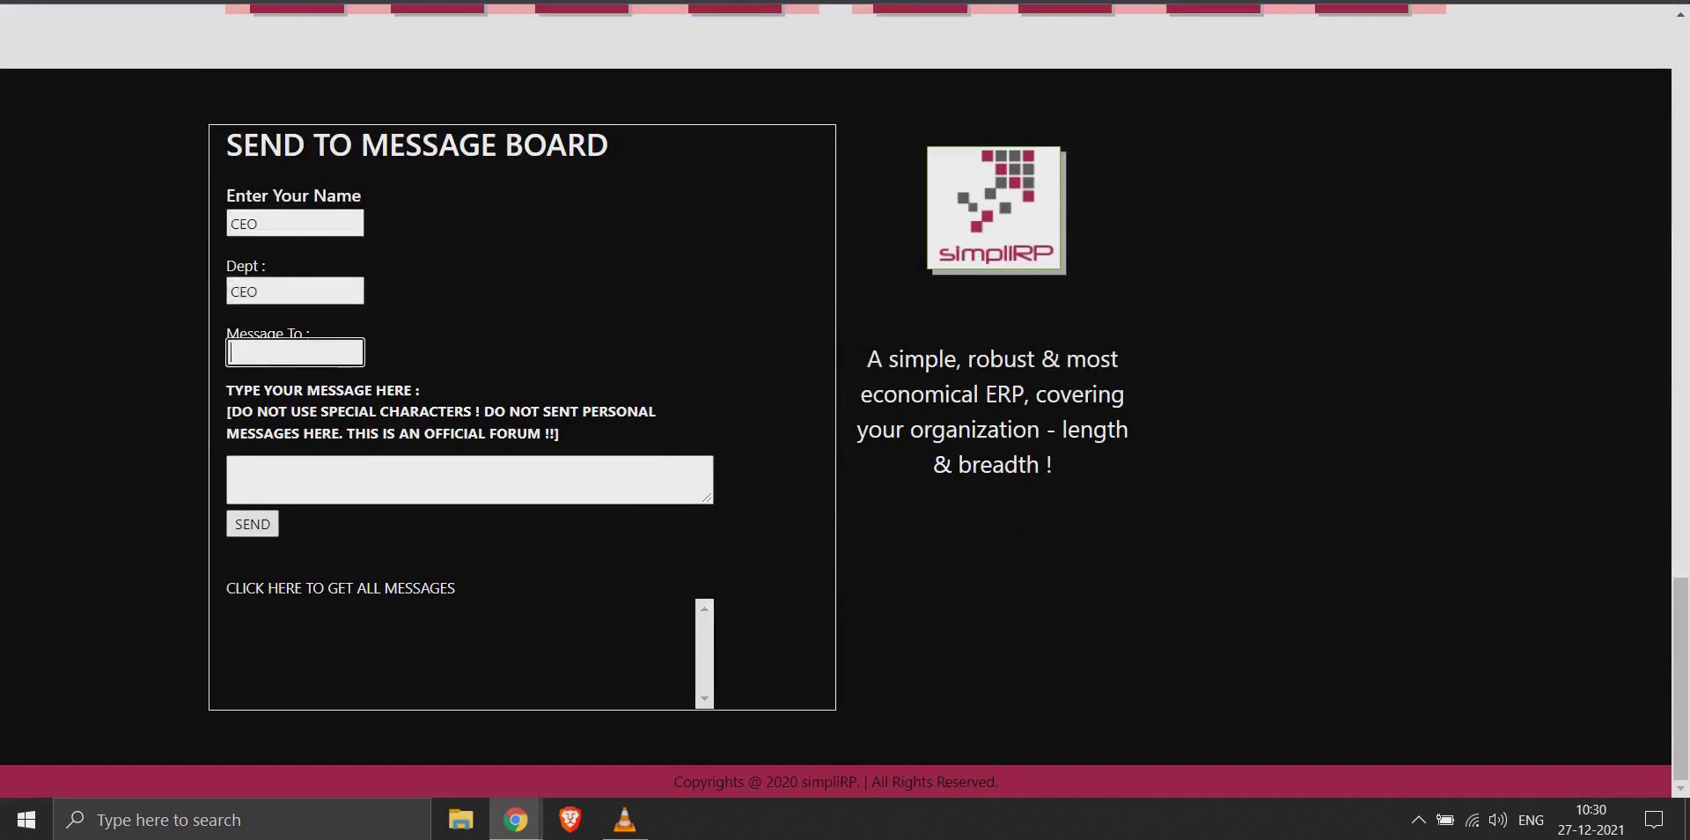